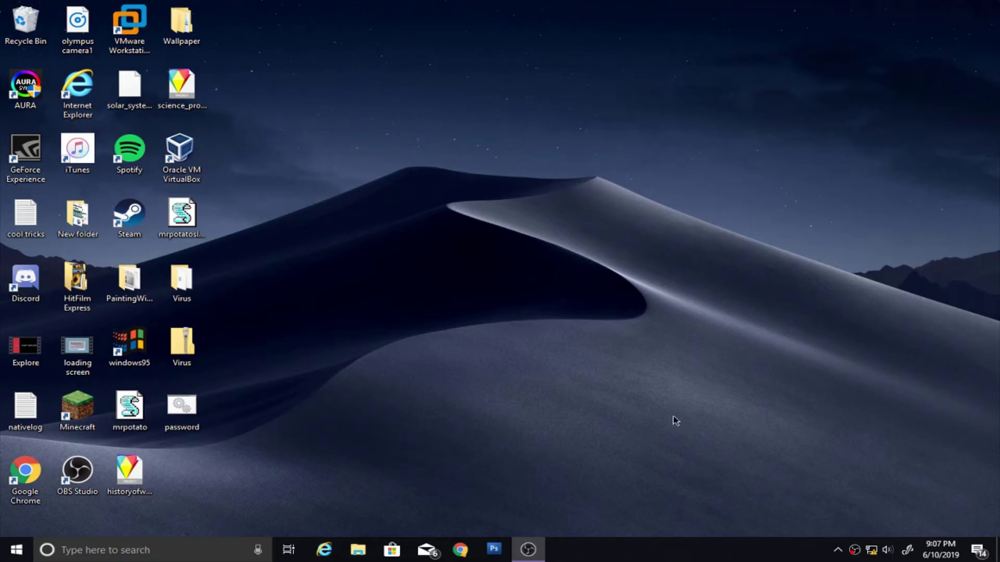
# - Open WinDynamicDesktop's Select Theme window from its tray icon and scroll the theme list
pyautogui.click(837, 550)
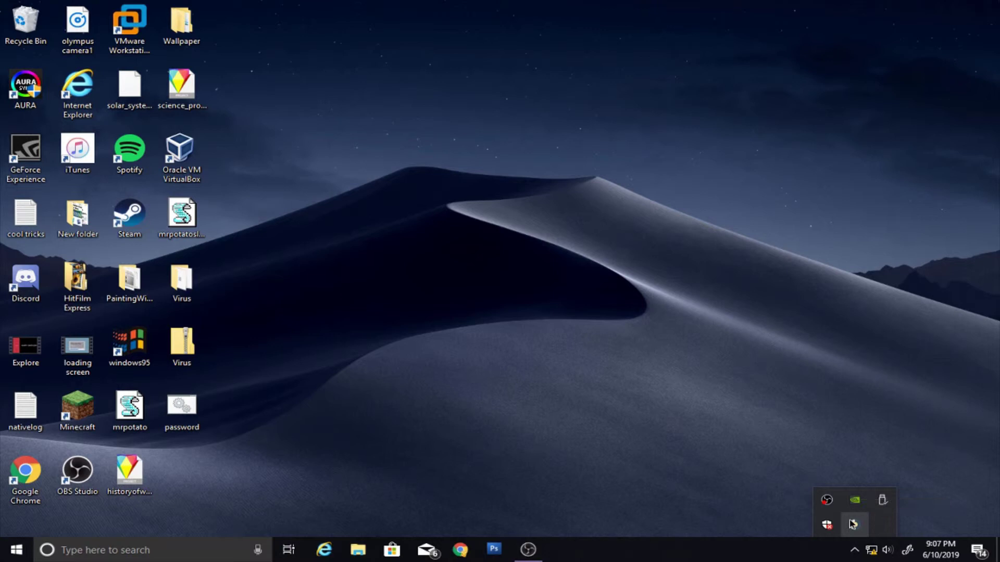
pyautogui.rightClick(852, 525)
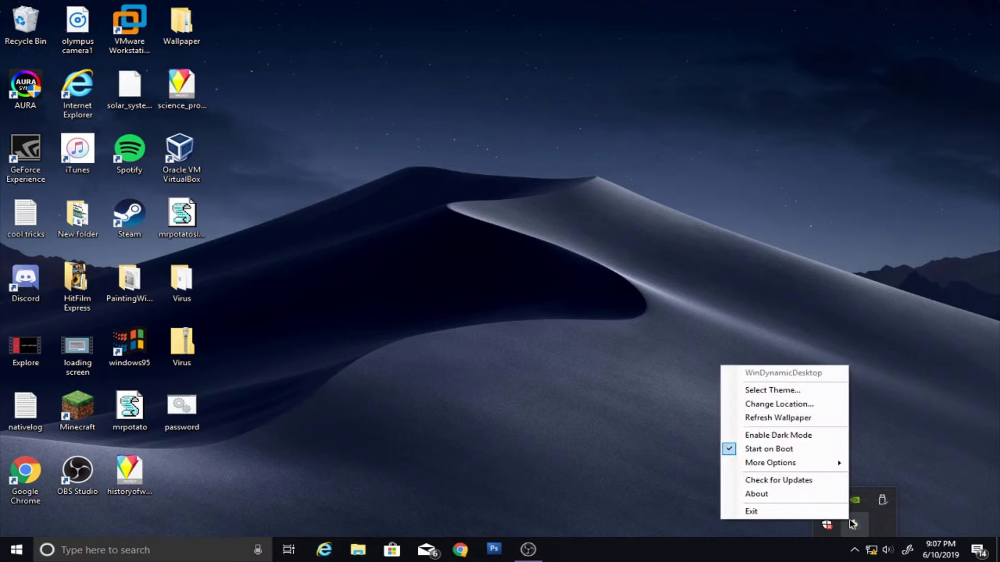
pyautogui.click(795, 395)
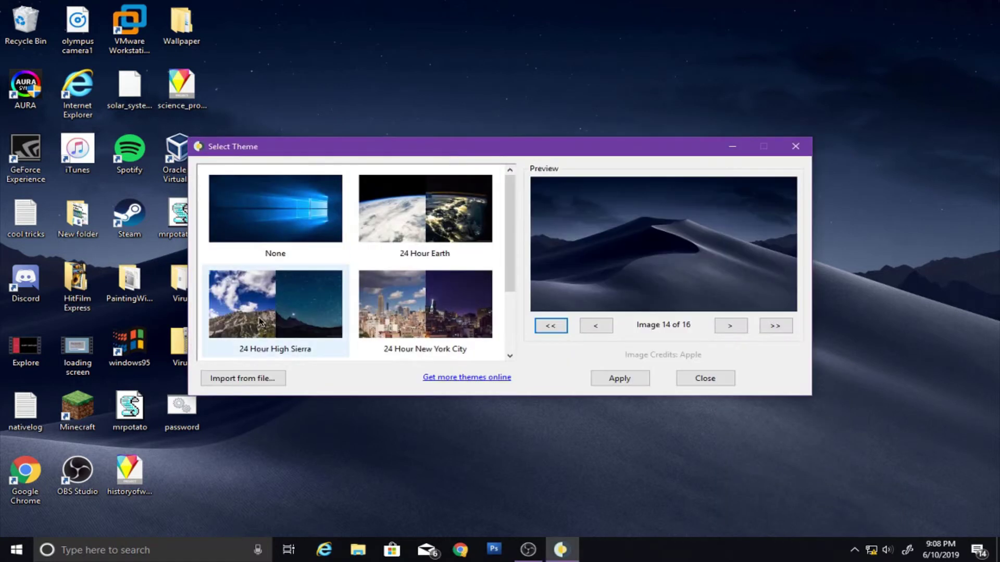
pyautogui.scroll(-1, 324, 315)
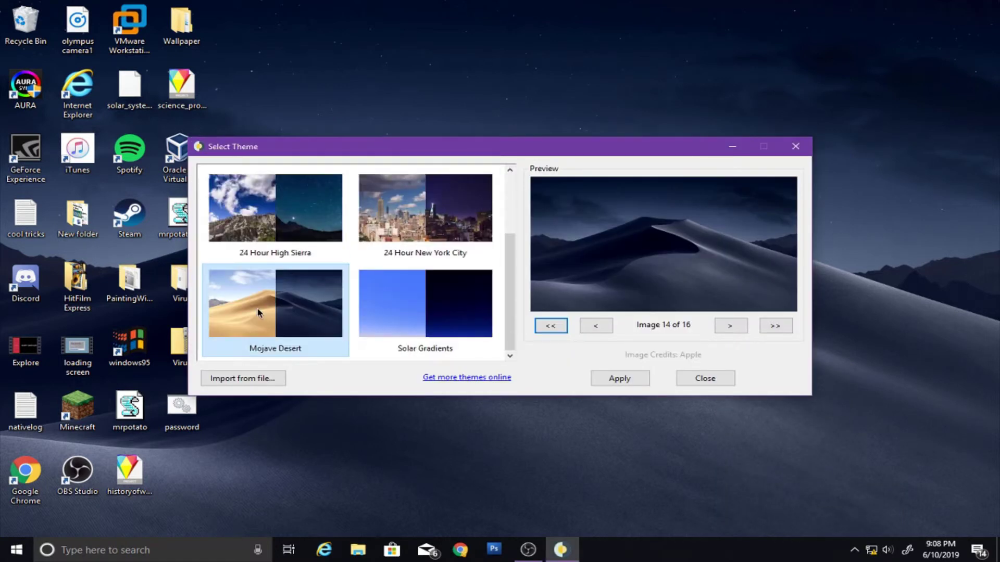
# - Move the theme chooser to the lower left of the screen and bring up the taskbar menu
pyautogui.moveTo(456, 162); pyautogui.dragTo(634, 22)
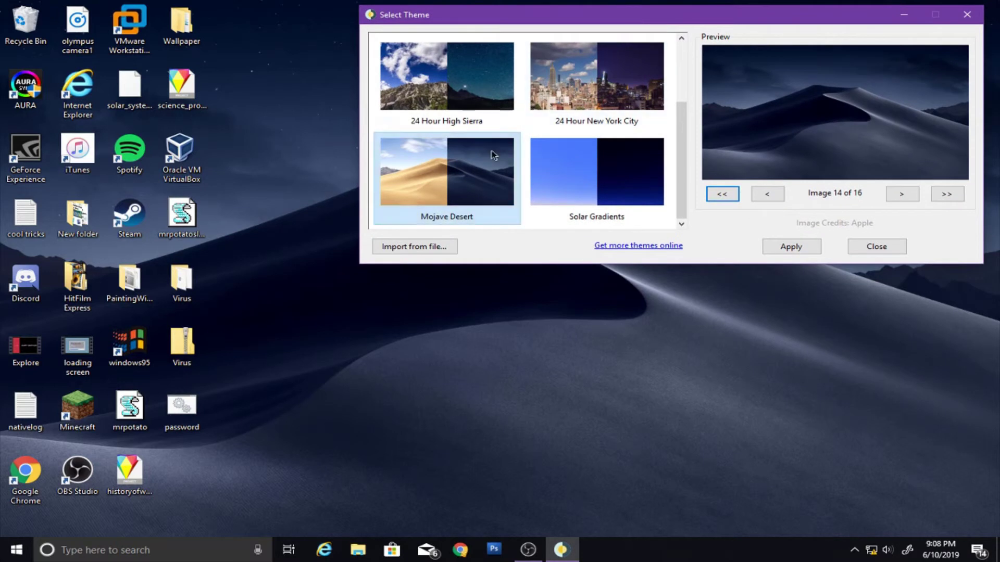
pyautogui.moveTo(566, 14); pyautogui.dragTo(210, 273)
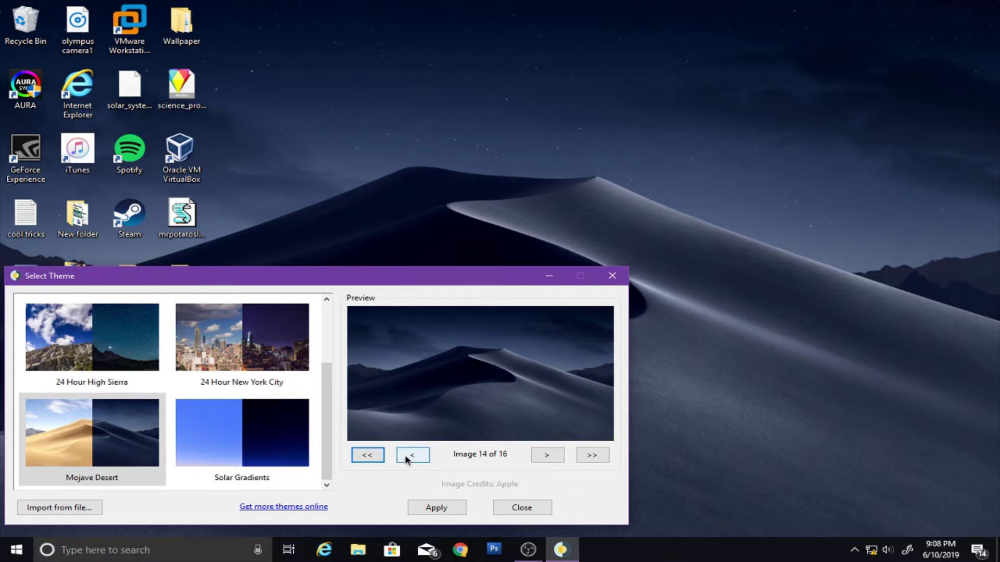
pyautogui.rightClick(952, 555)
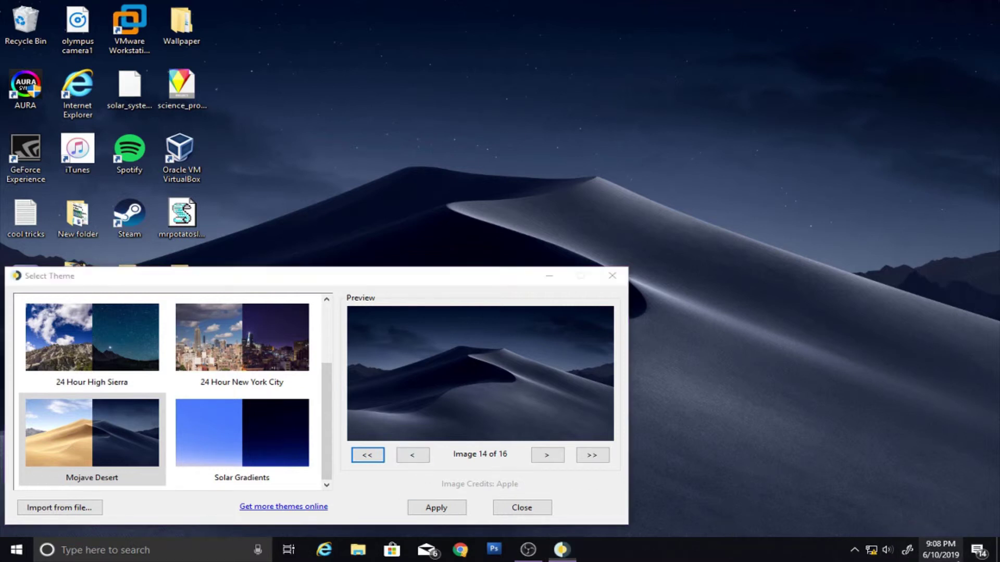
# - Open the Date & time settings, minimize the theme chooser, and check WinDynamicDesktop's tray menu
pyautogui.click(833, 264)
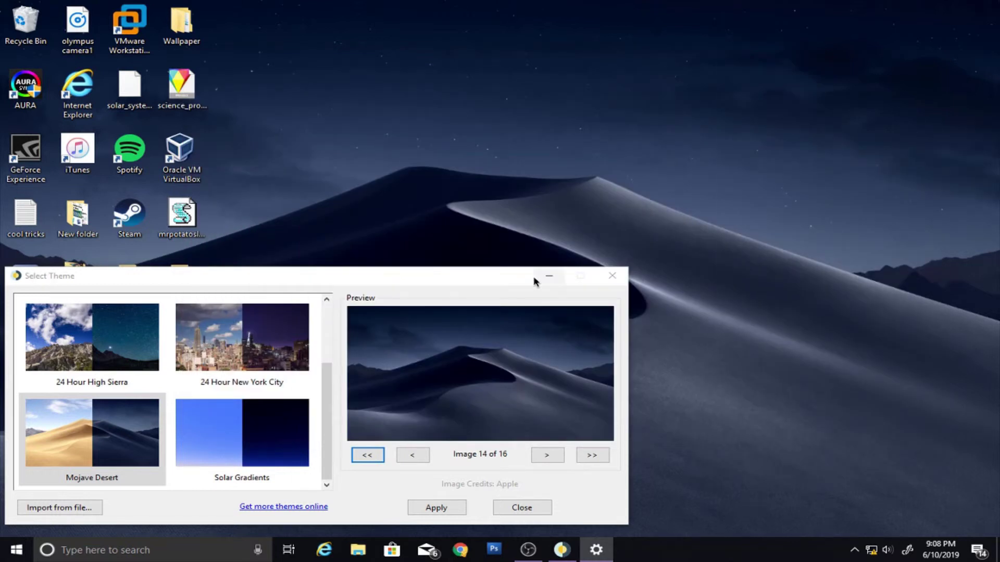
pyautogui.click(551, 277)
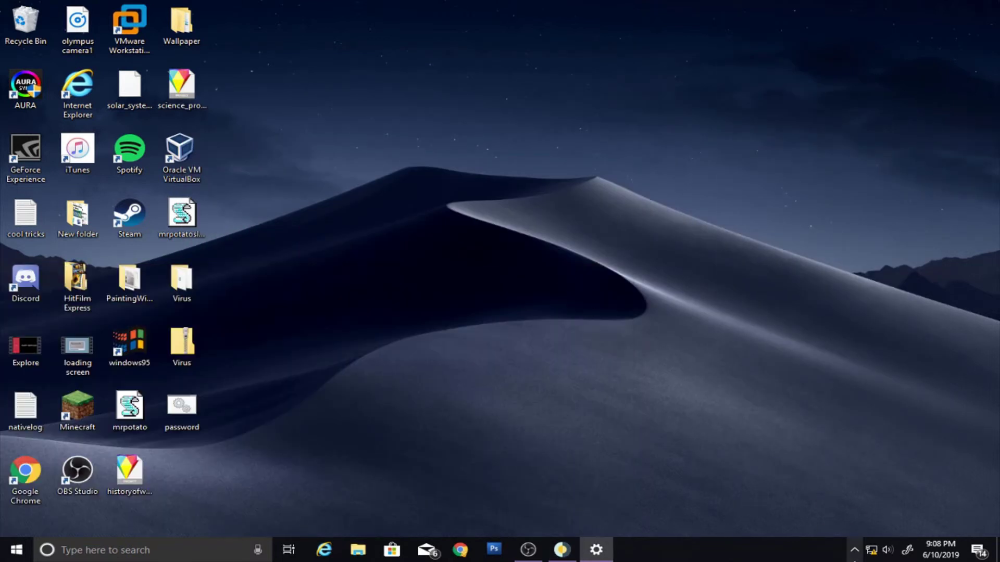
pyautogui.click(855, 560)
pyautogui.rightClick(854, 526)
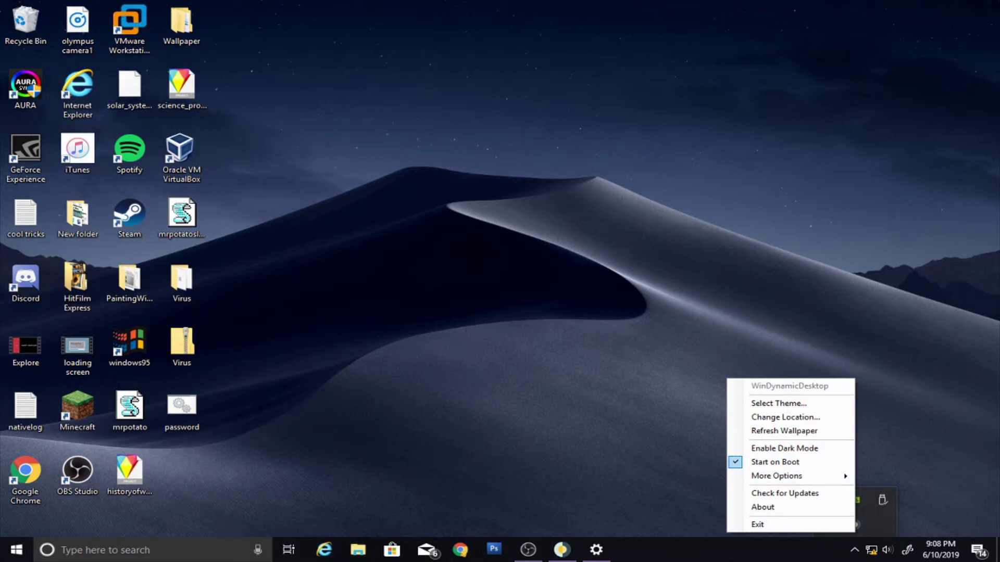
pyautogui.click(596, 549)
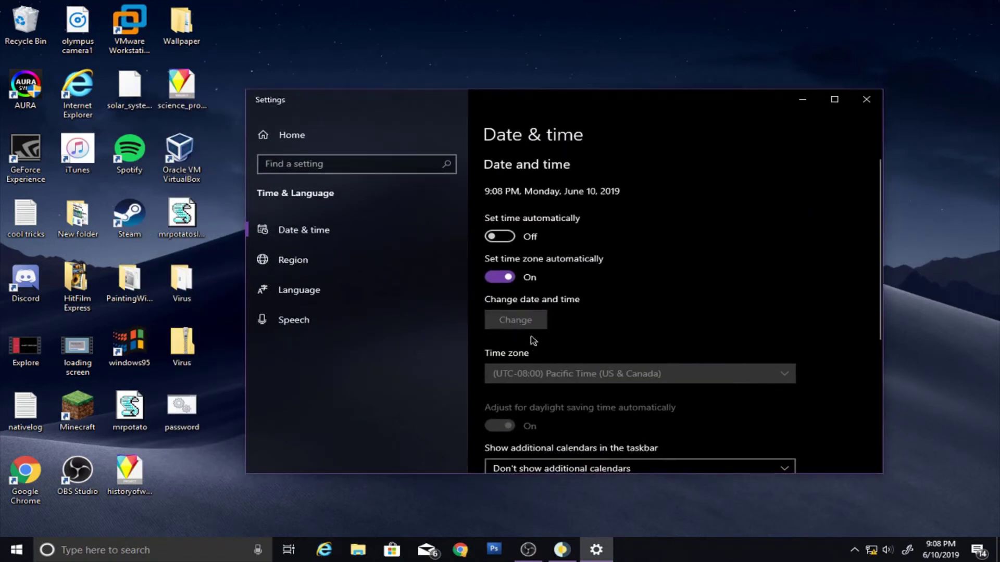
# - Change the system time to 11:08 AM so the wallpaper shows the daytime dune image
pyautogui.click(522, 320)
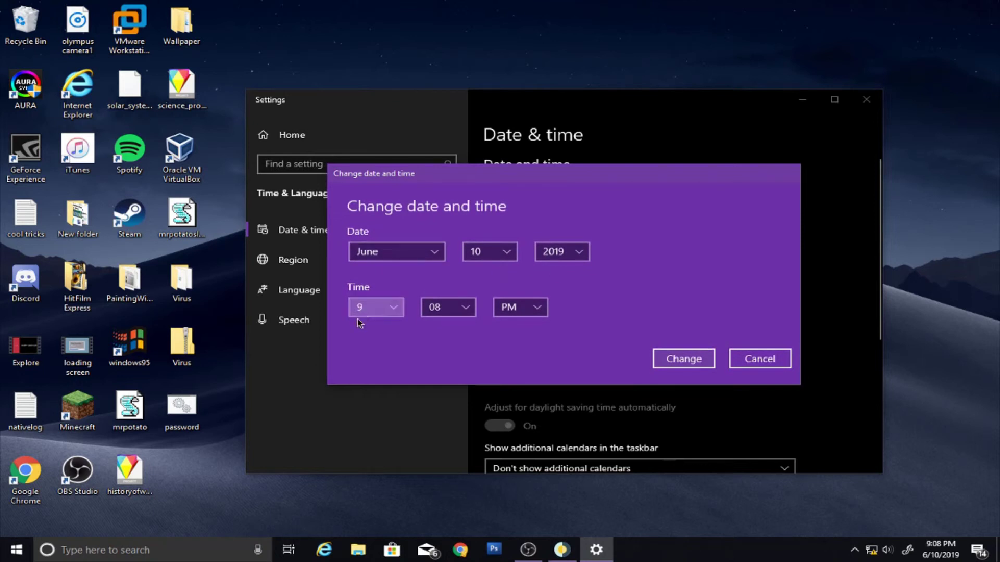
pyautogui.click(361, 312)
pyautogui.scroll(-1, 391, 312)
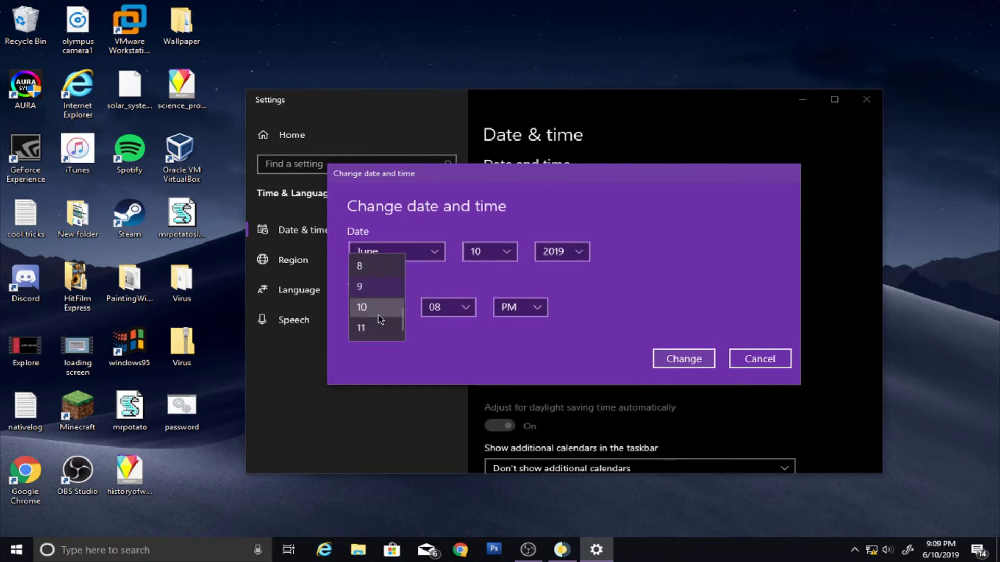
pyautogui.click(367, 329)
pyautogui.click(527, 305)
pyautogui.click(525, 292)
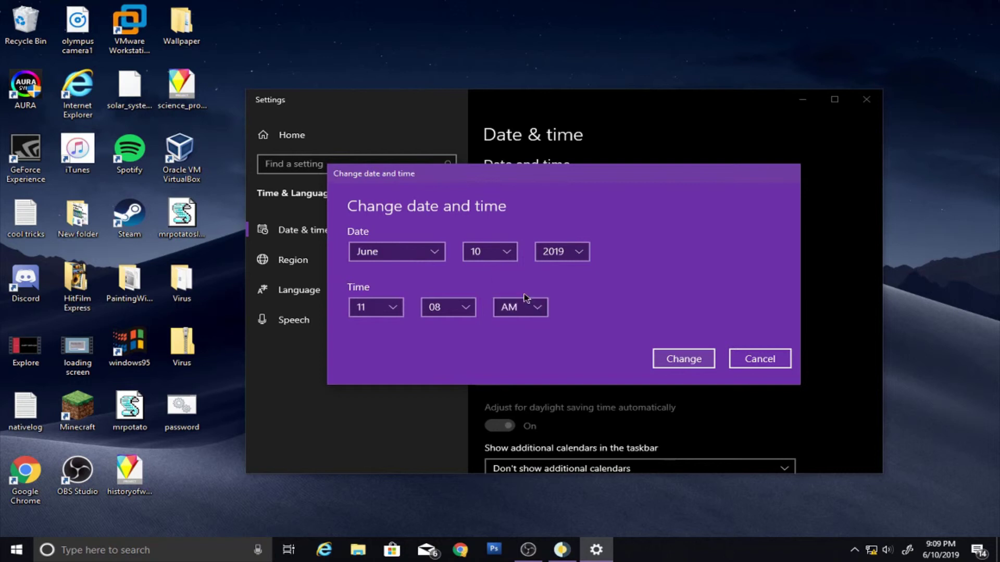
pyautogui.click(683, 359)
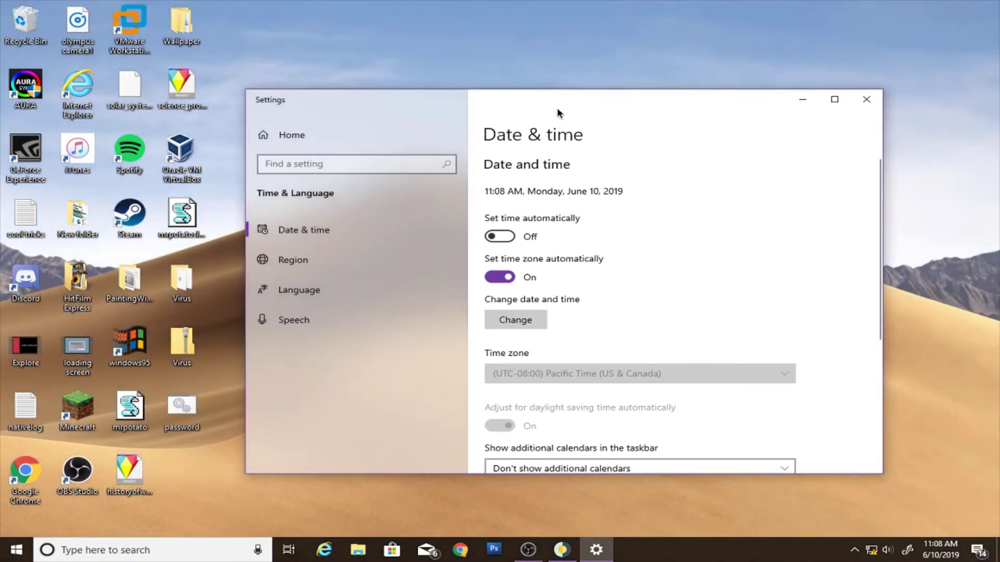
# - Apply the Solar Gradients theme, turning the wallpaper into a blue gradient
pyautogui.moveTo(511, 92)
pyautogui.mouseDown()
pyautogui.moveTo(569, 460)
pyautogui.moveTo(486, 196)
pyautogui.moveTo(497, 79)
pyautogui.mouseUp()
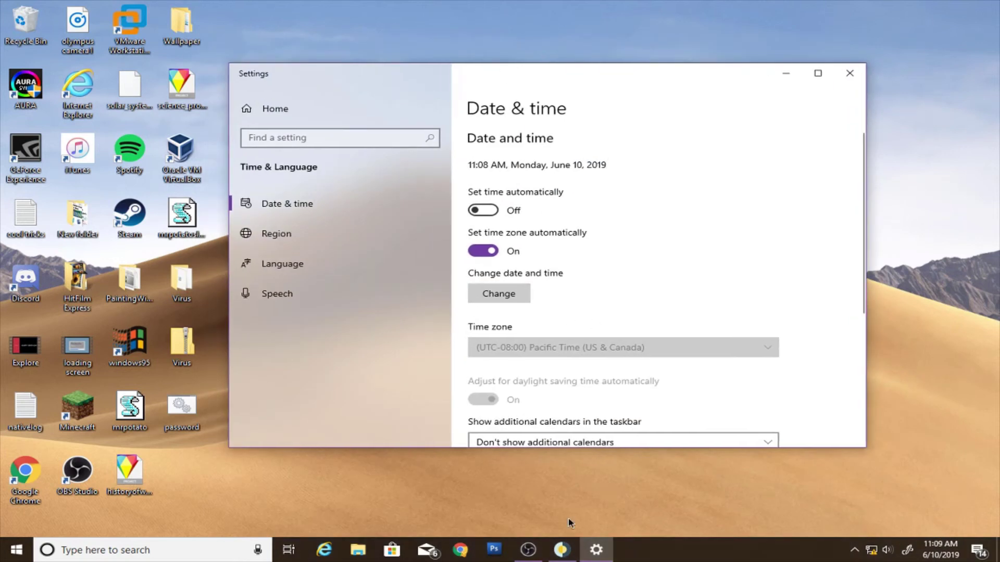
pyautogui.click(566, 551)
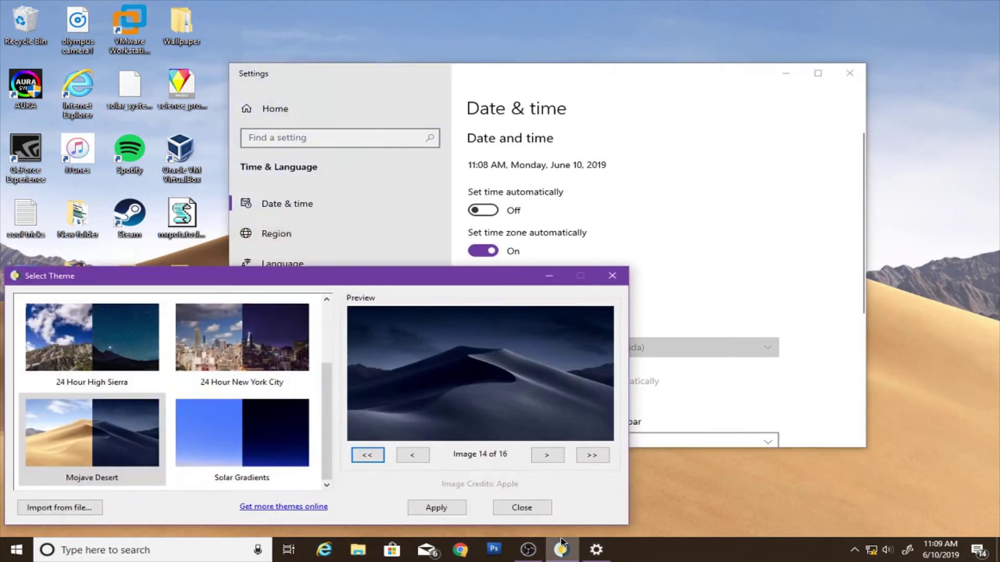
pyautogui.click(231, 468)
pyautogui.click(450, 505)
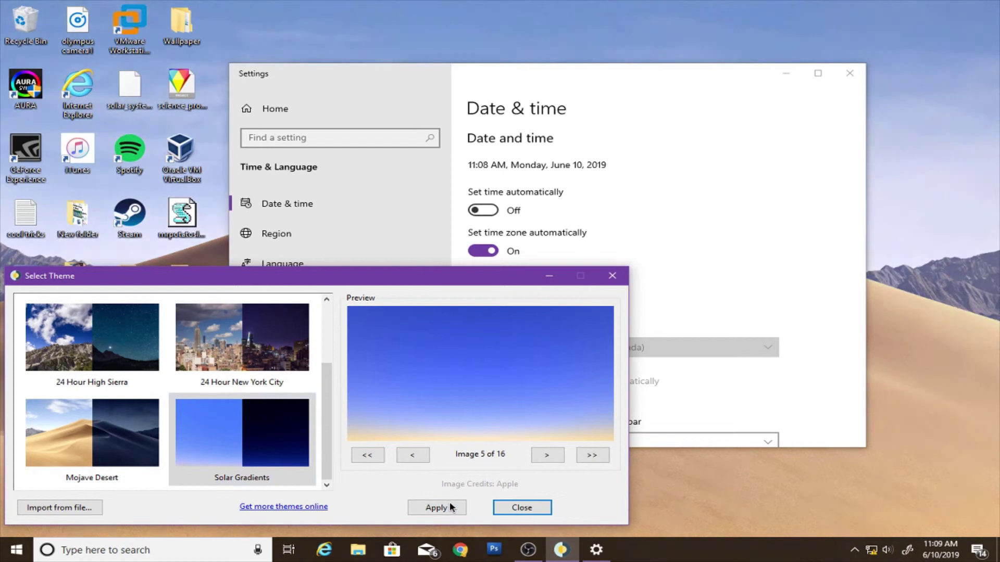
# - Turn Set time automatically on in Settings and minimize the Settings window
pyautogui.moveTo(615, 81); pyautogui.dragTo(644, 14)
pyautogui.click(518, 149)
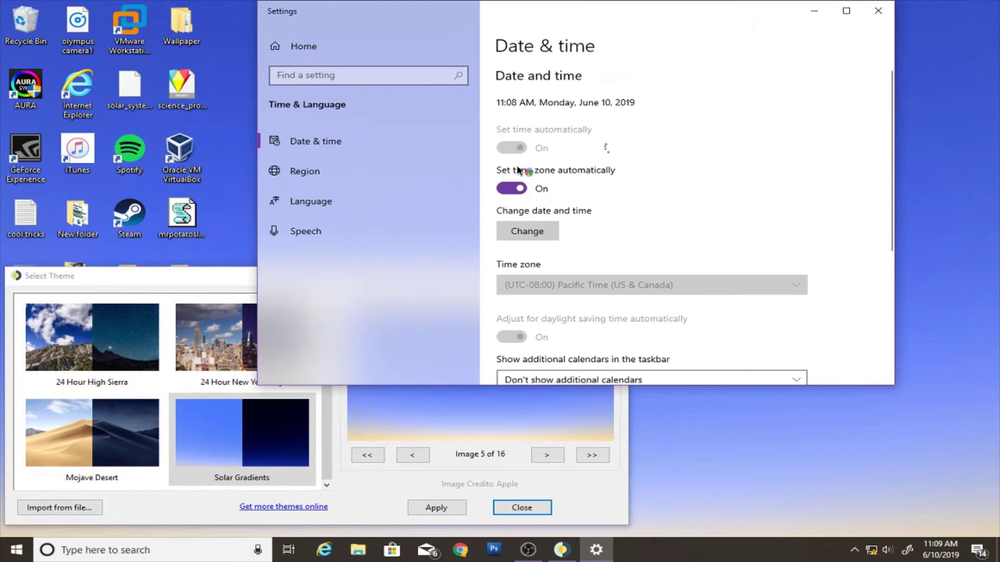
pyautogui.click(815, 11)
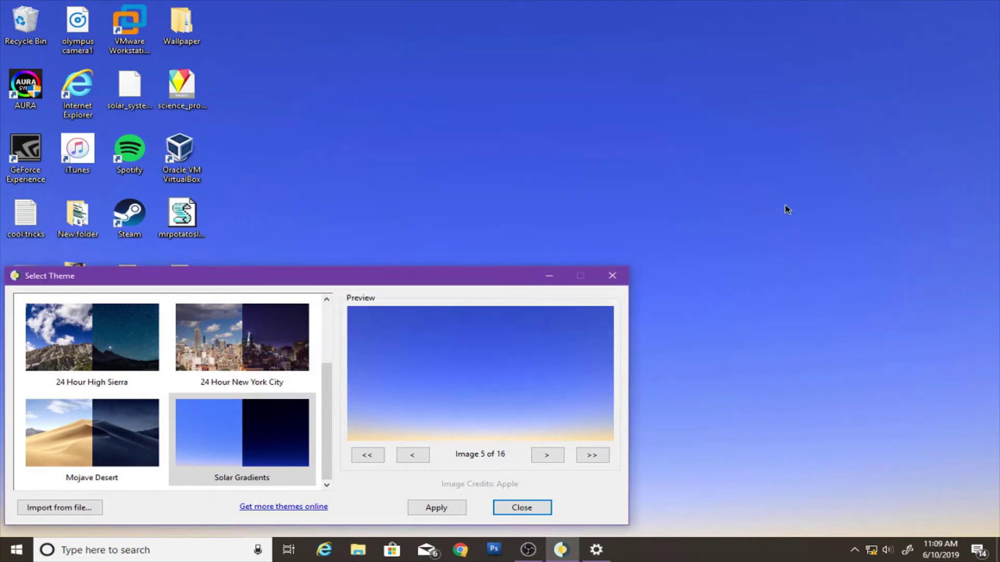
# - Reapply Solar Gradients, switch Set time automatically off, and open the date-and-time editor
pyautogui.click(460, 508)
pyautogui.click(940, 551)
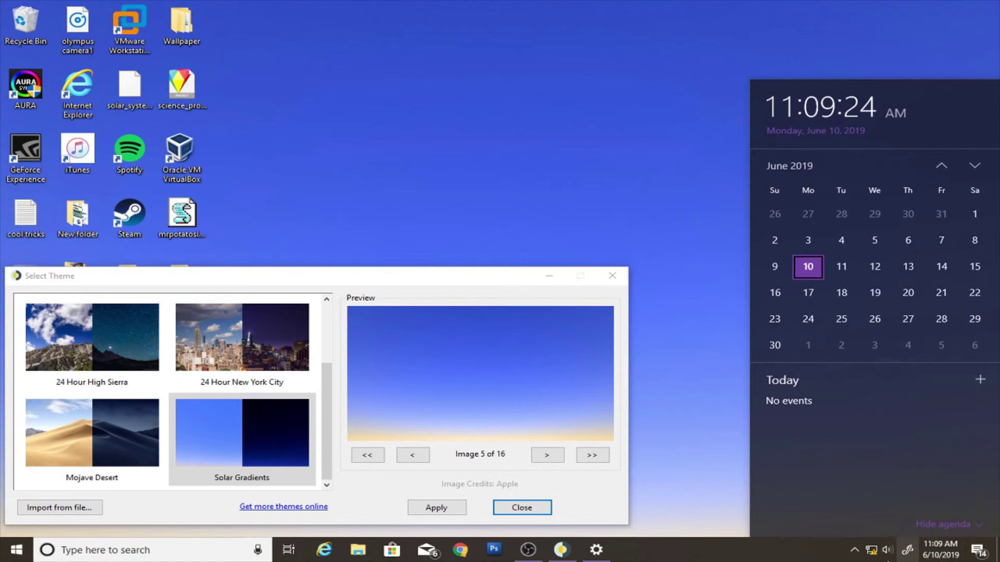
pyautogui.click(596, 550)
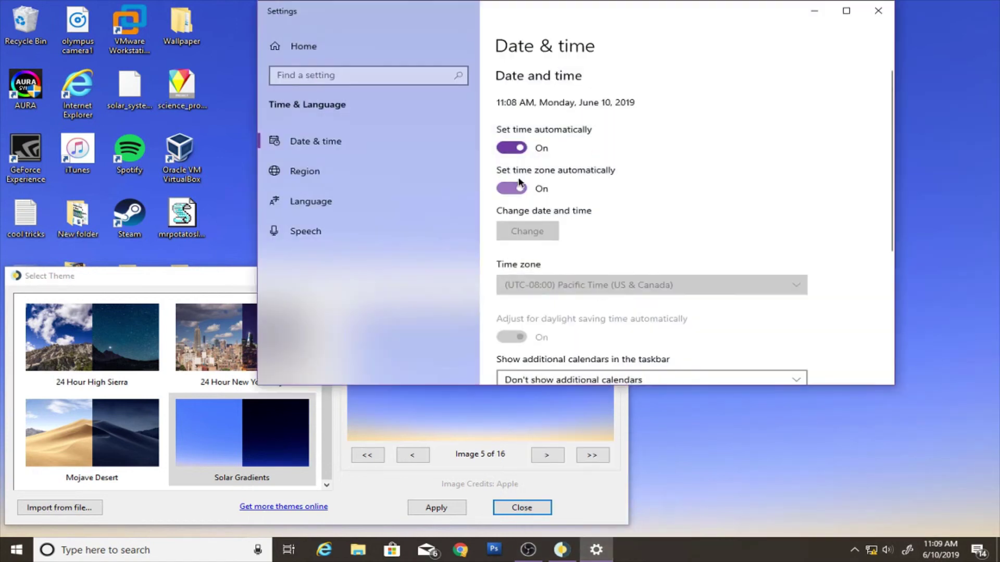
pyautogui.click(516, 149)
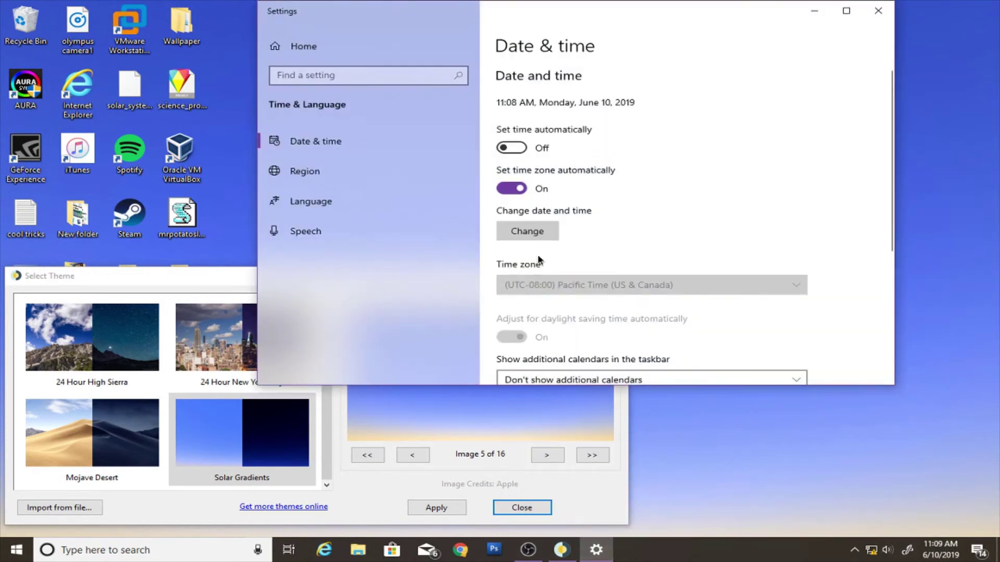
pyautogui.click(550, 232)
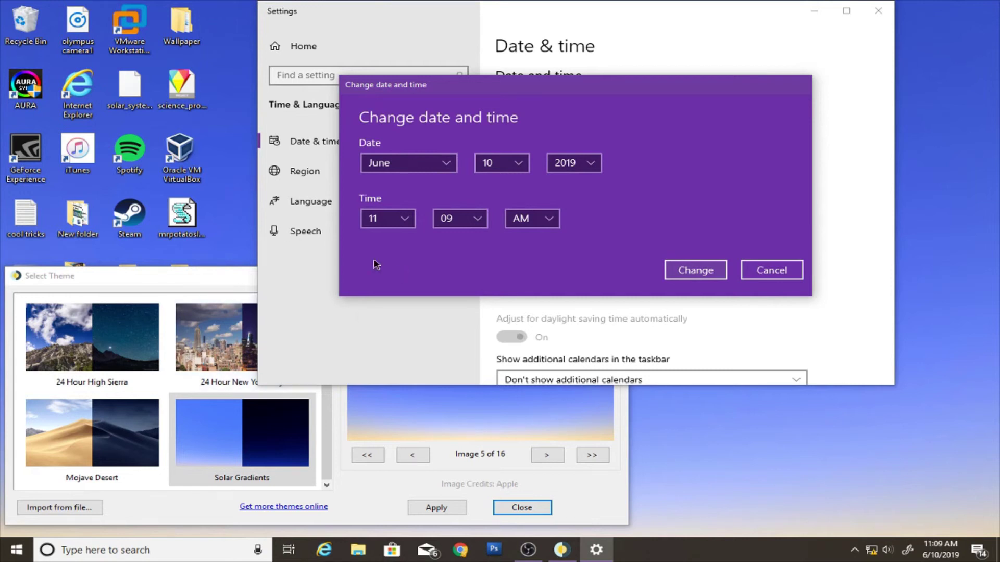
# - Set the system time to 9:09 PM and minimize Settings
pyautogui.click(391, 218)
pyautogui.click(396, 177)
pyautogui.click(528, 219)
pyautogui.click(534, 242)
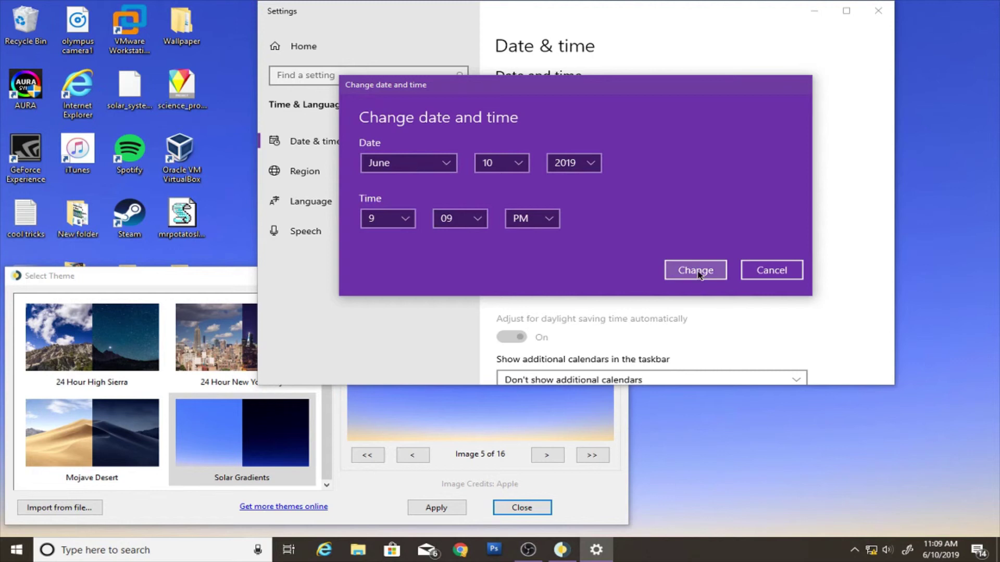
pyautogui.click(697, 270)
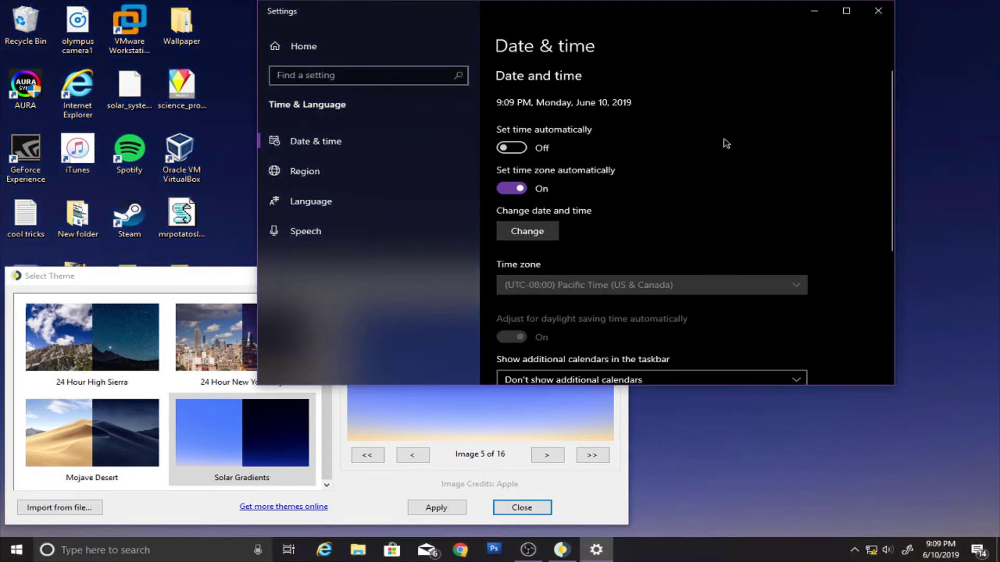
pyautogui.click(814, 11)
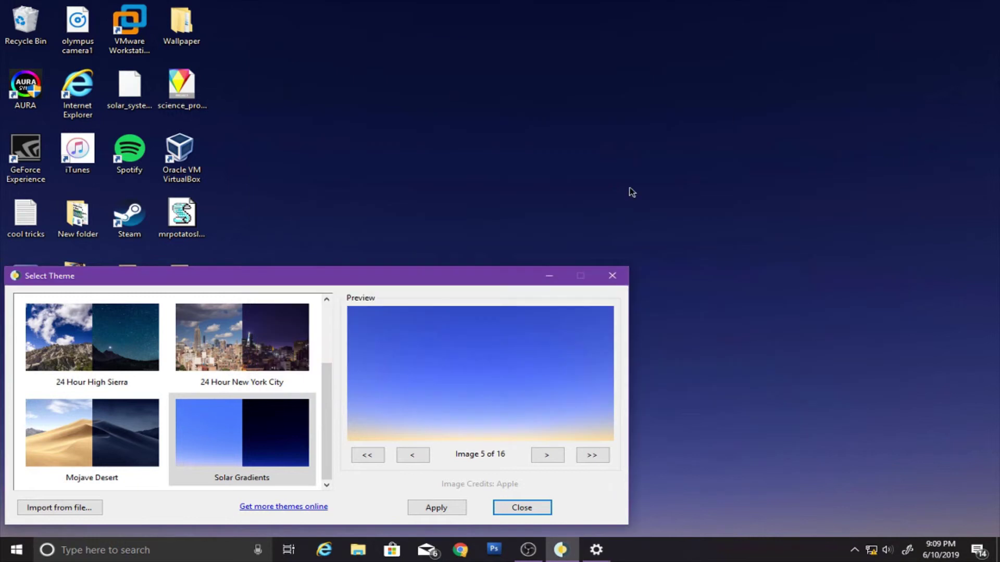
# - Apply the Mojave Desert theme and reposition the Settings window over the picker
pyautogui.click(561, 551)
pyautogui.click(594, 552)
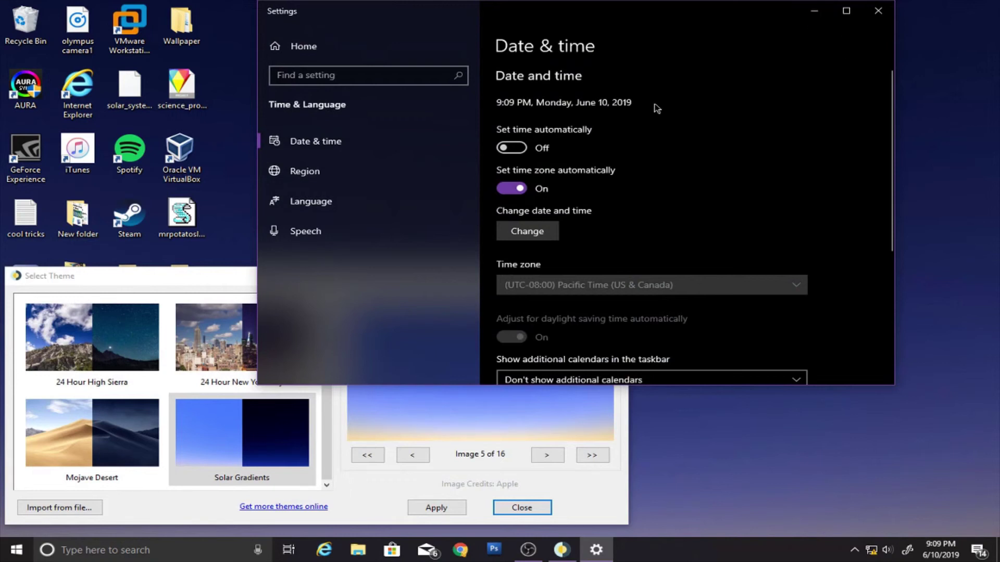
pyautogui.click(124, 480)
pyautogui.click(444, 510)
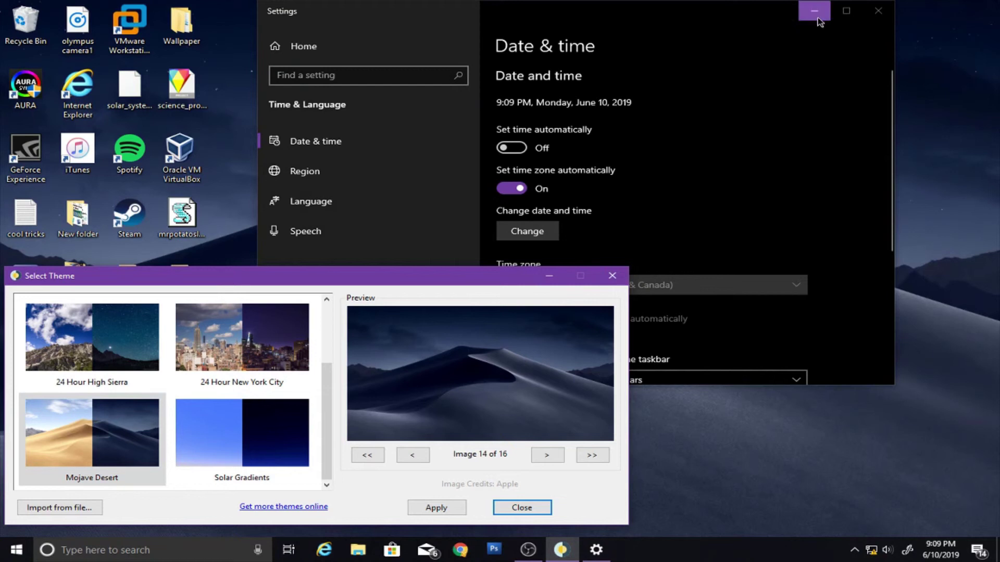
pyautogui.moveTo(625, 9); pyautogui.dragTo(983, 145)
pyautogui.moveTo(772, 146); pyautogui.dragTo(677, 100)
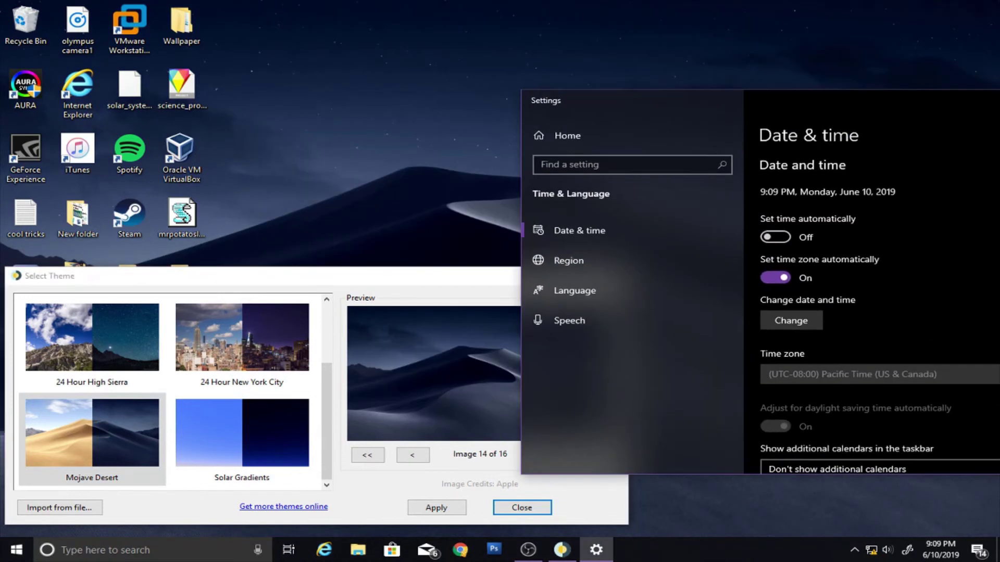
# - Change the clock hour to 11 PM on June 10, 2019
pyautogui.click(804, 327)
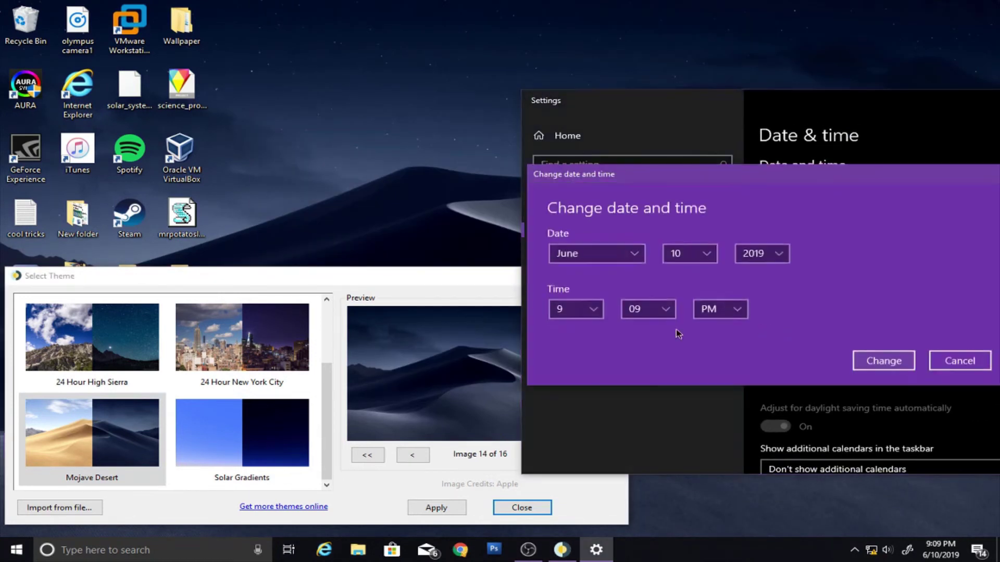
pyautogui.click(562, 308)
pyautogui.scroll(-1, 570, 326)
pyautogui.click(568, 327)
pyautogui.click(883, 359)
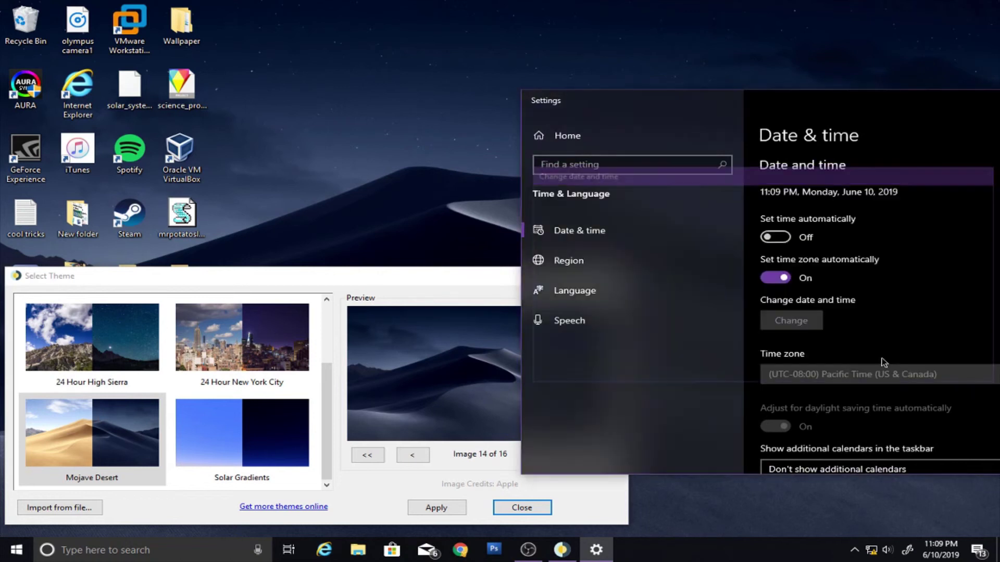
# - Close and restore the theme picker, then move it aside
pyautogui.click(402, 290)
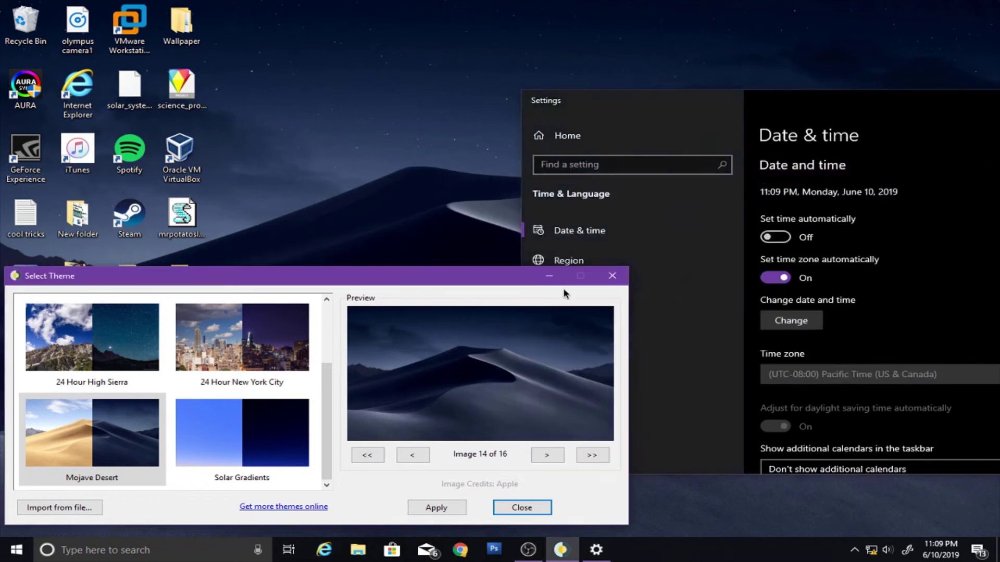
pyautogui.hotkey('alt', 'F4')
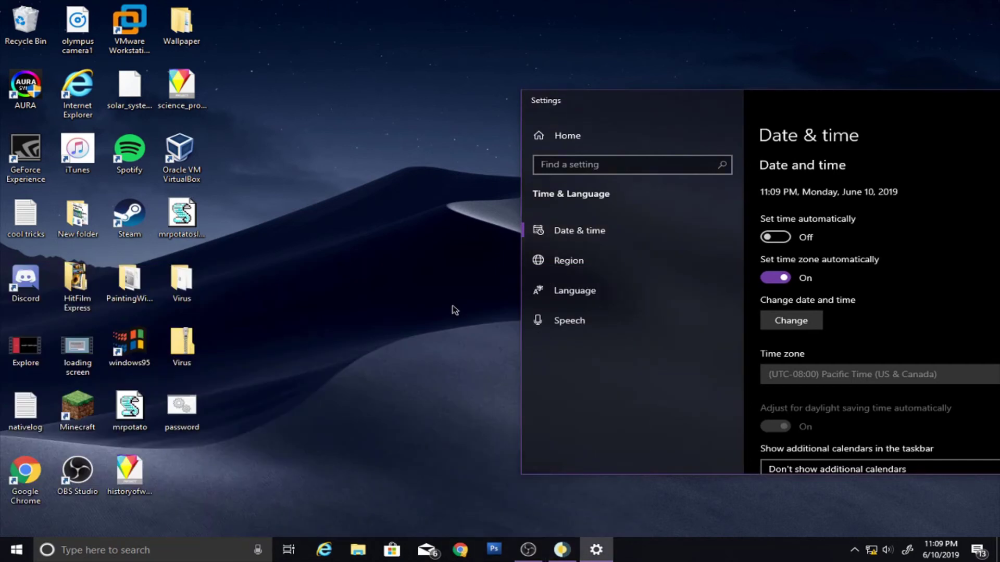
pyautogui.click(553, 553)
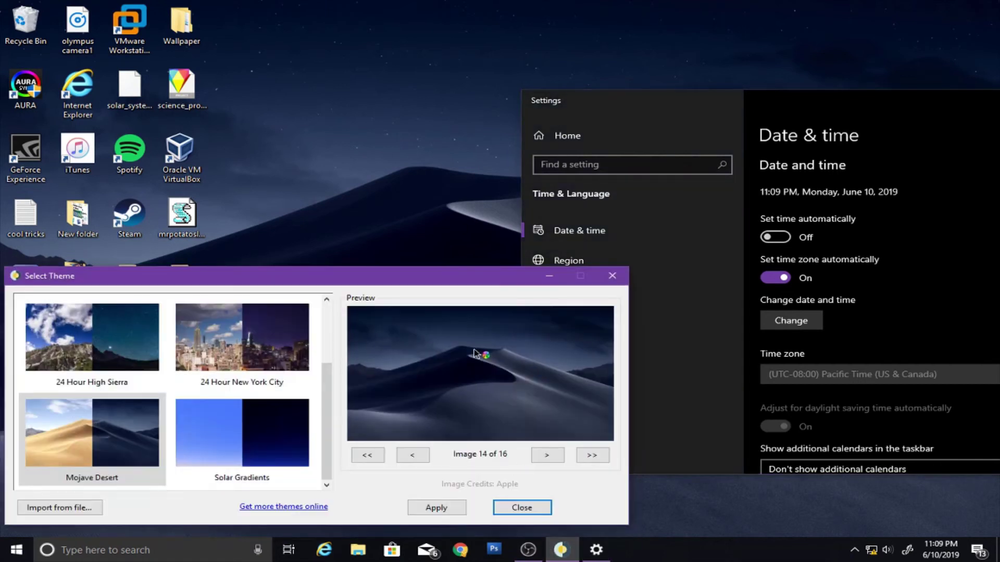
pyautogui.moveTo(502, 270); pyautogui.dragTo(839, 515)
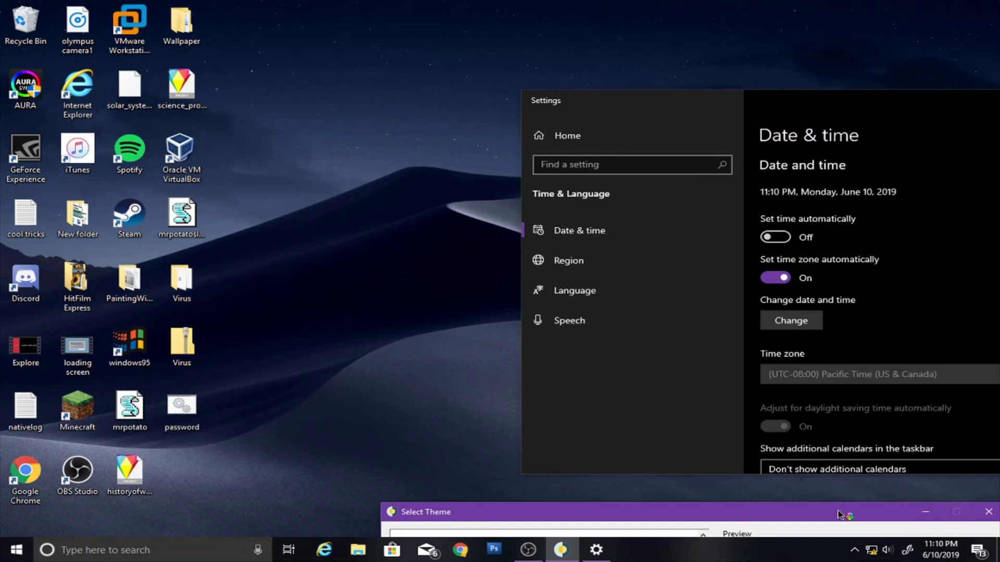
# - Set the system time to 12:10 PM
pyautogui.click(807, 324)
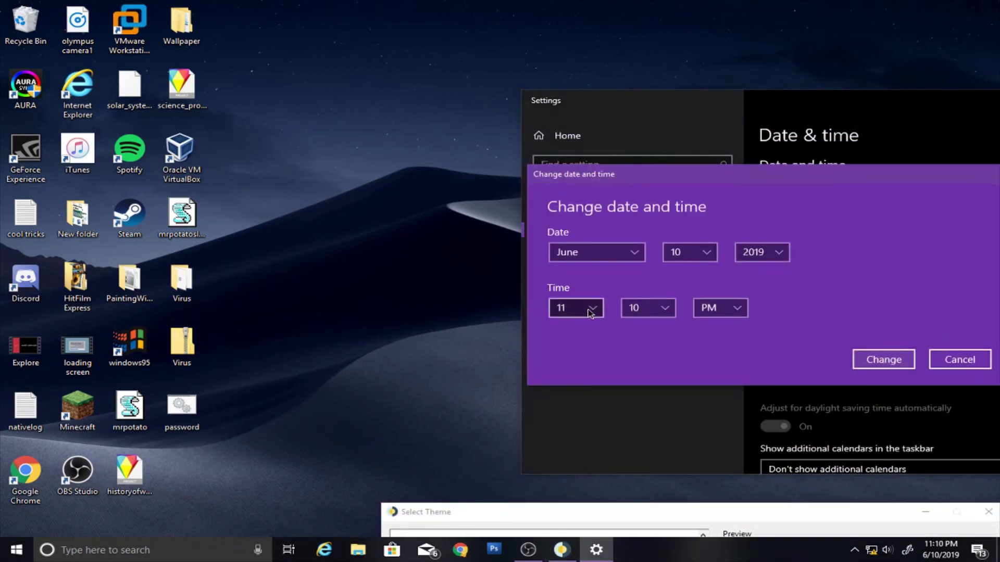
pyautogui.click(589, 310)
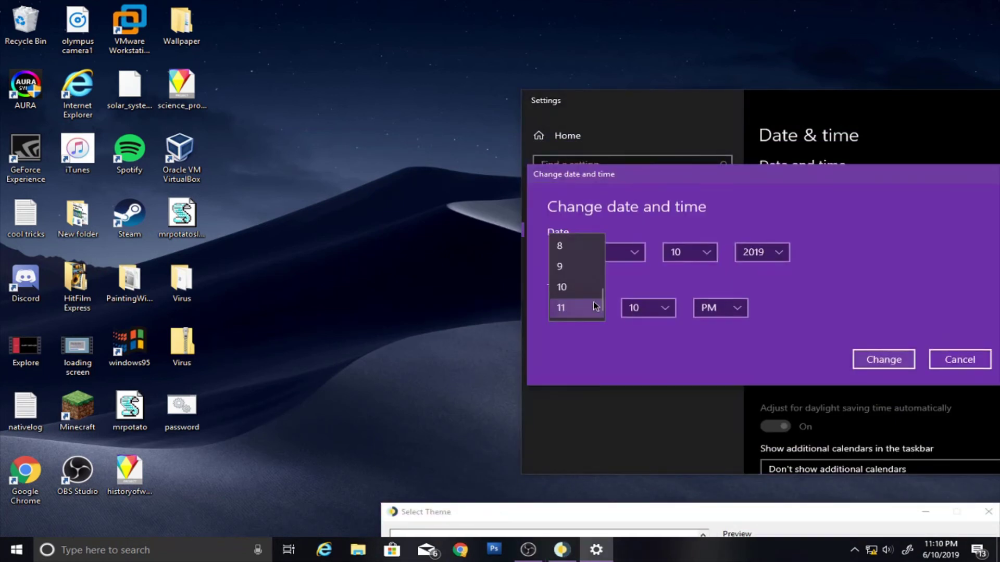
pyautogui.moveTo(606, 305); pyautogui.dragTo(613, 217)
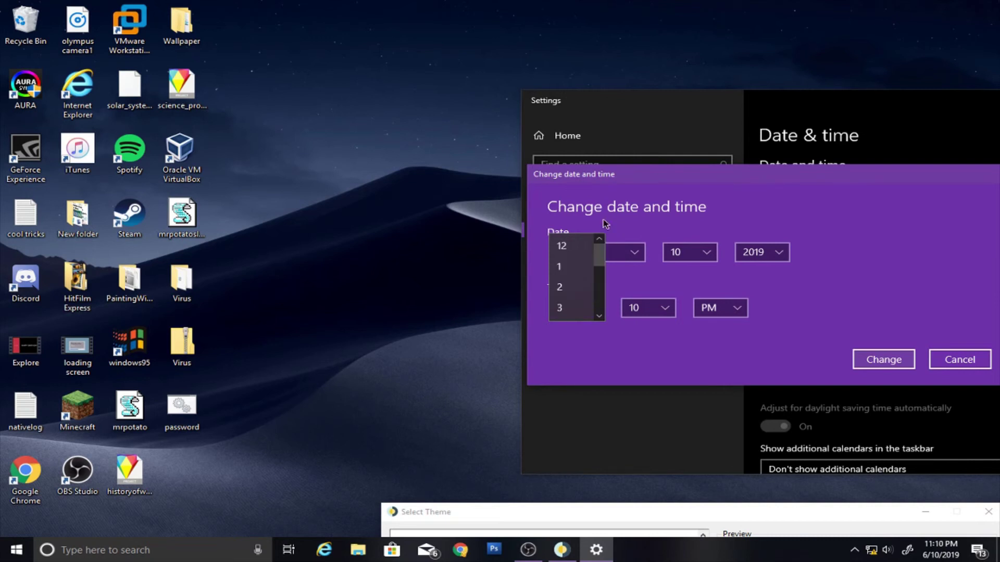
pyautogui.click(571, 242)
pyautogui.click(884, 360)
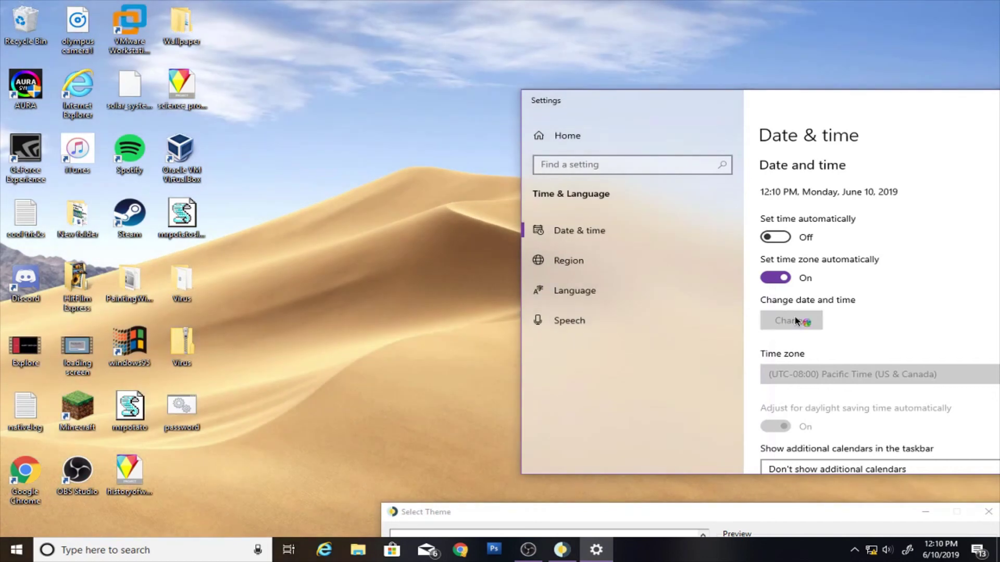
# - Switch the system time to 12:10 AM
pyautogui.click(795, 319)
pyautogui.click(734, 307)
pyautogui.click(708, 290)
pyautogui.click(875, 360)
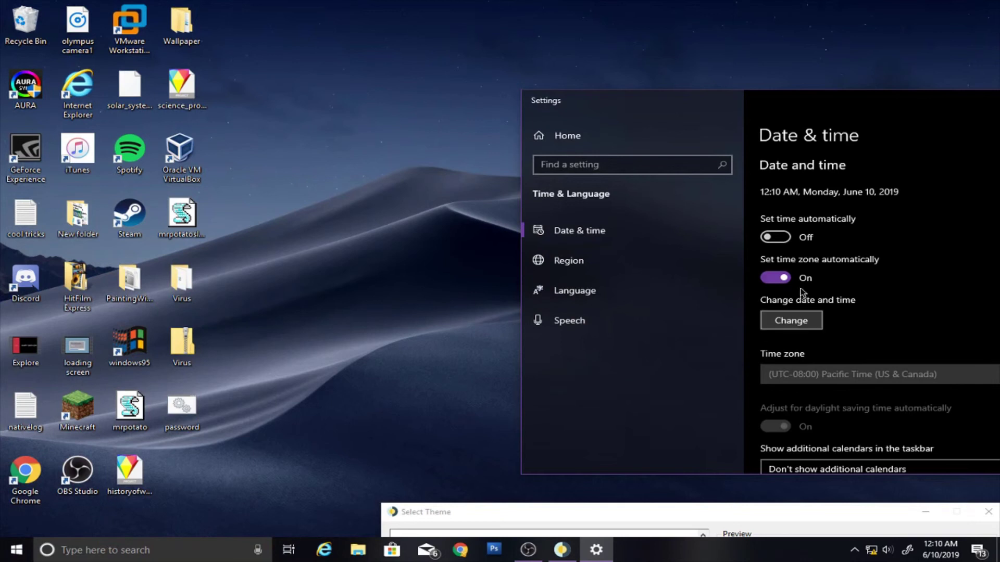
# - Set the system time to 8:10 PM and move the Settings window aside
pyautogui.click(791, 321)
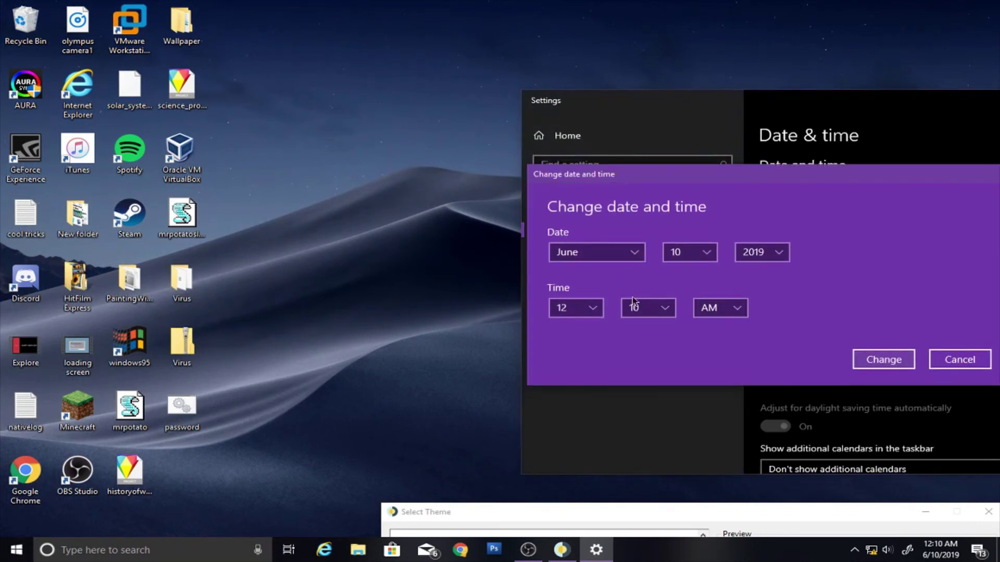
pyautogui.click(565, 309)
pyautogui.scroll(-3, 575, 287)
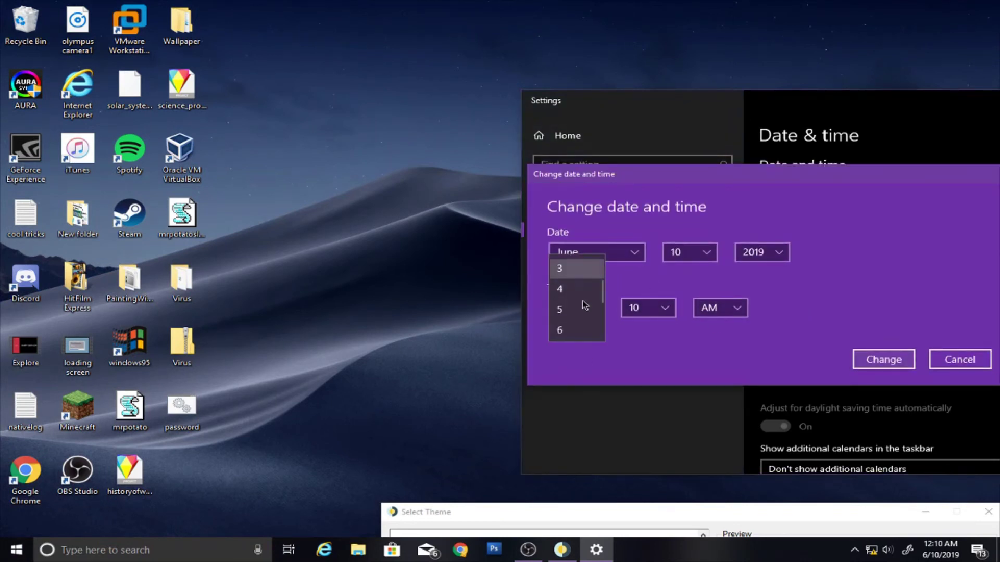
pyautogui.click(571, 288)
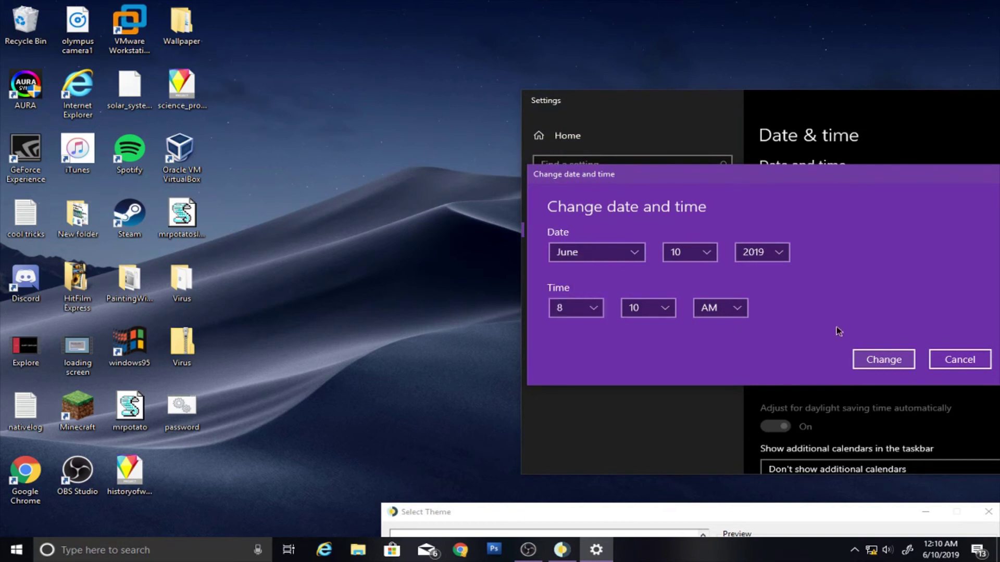
pyautogui.click(711, 309)
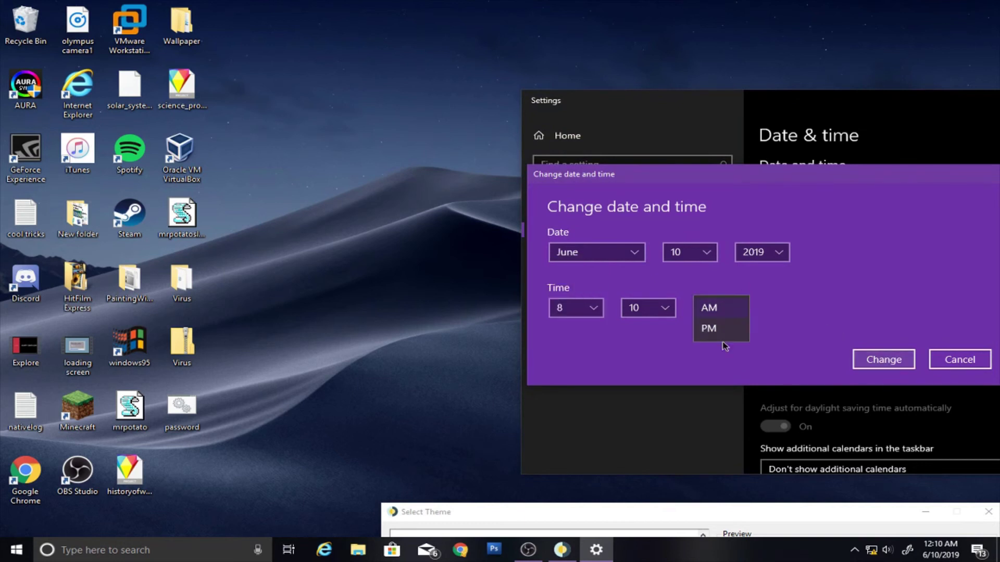
pyautogui.click(720, 325)
pyautogui.click(877, 365)
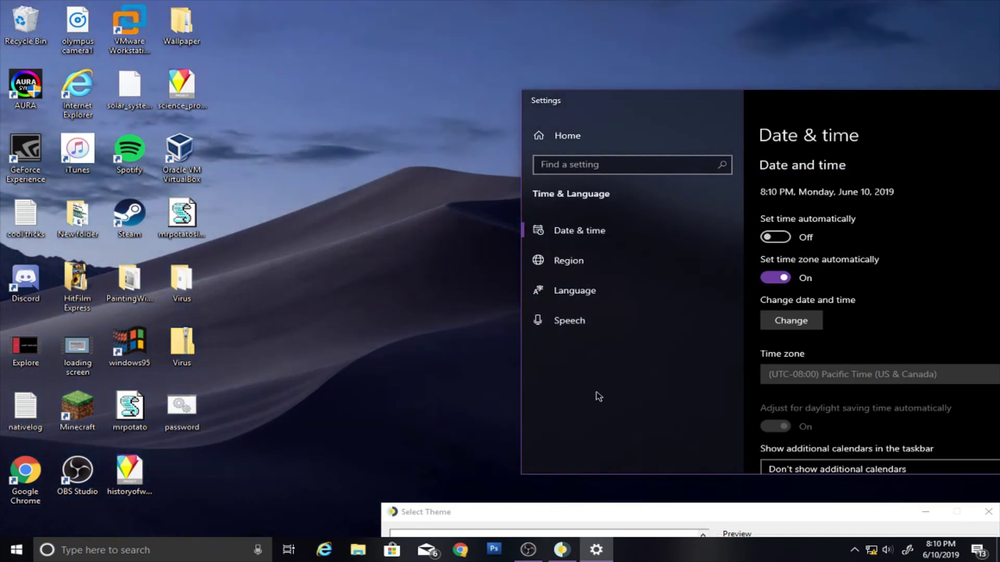
pyautogui.moveTo(676, 104); pyautogui.dragTo(393, 67)
# - Center the theme picker and apply 24 Hour Earth as the wallpaper
pyautogui.click(498, 511)
pyautogui.moveTo(498, 518); pyautogui.dragTo(204, 162)
pyautogui.scroll(2, 196, 255)
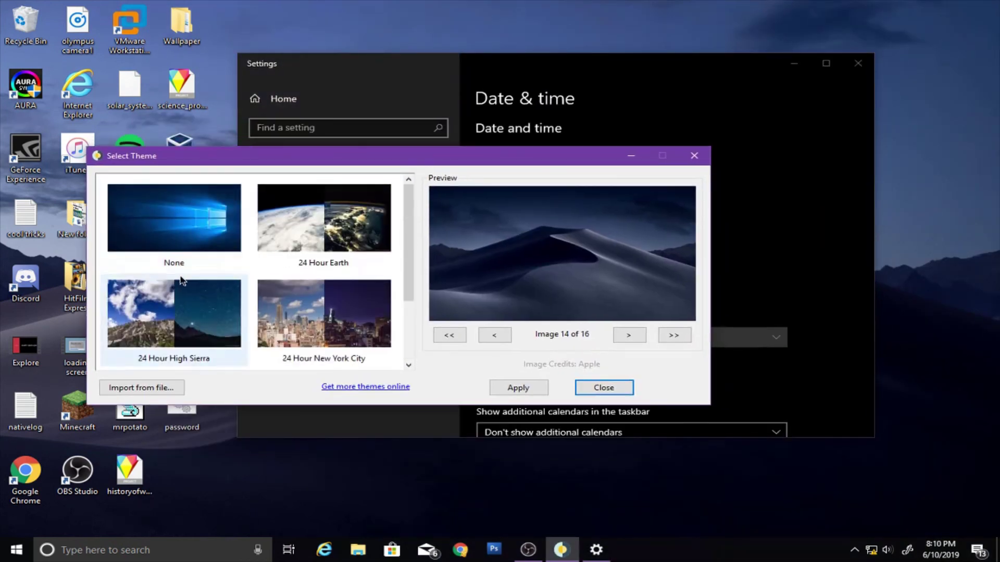
pyautogui.click(335, 207)
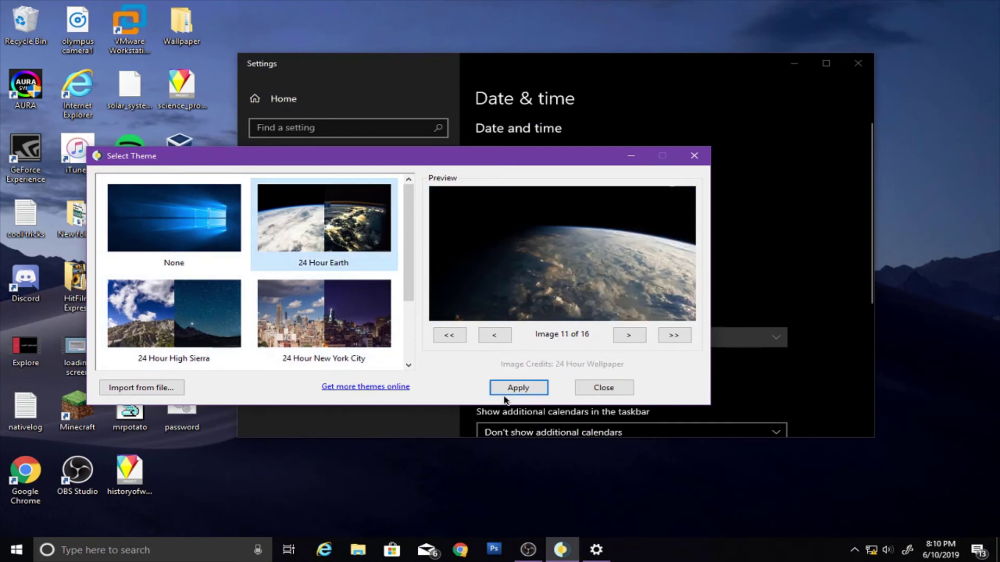
pyautogui.click(523, 392)
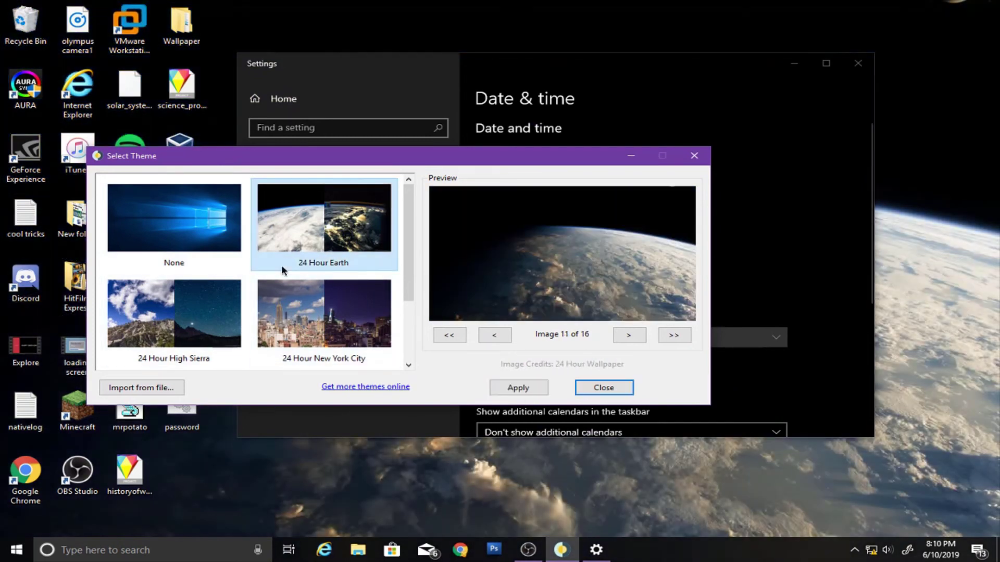
# - Preview 24 Hour High Sierra, 24 Hour New York City and Mojave Desert, then close the picker
pyautogui.click(201, 313)
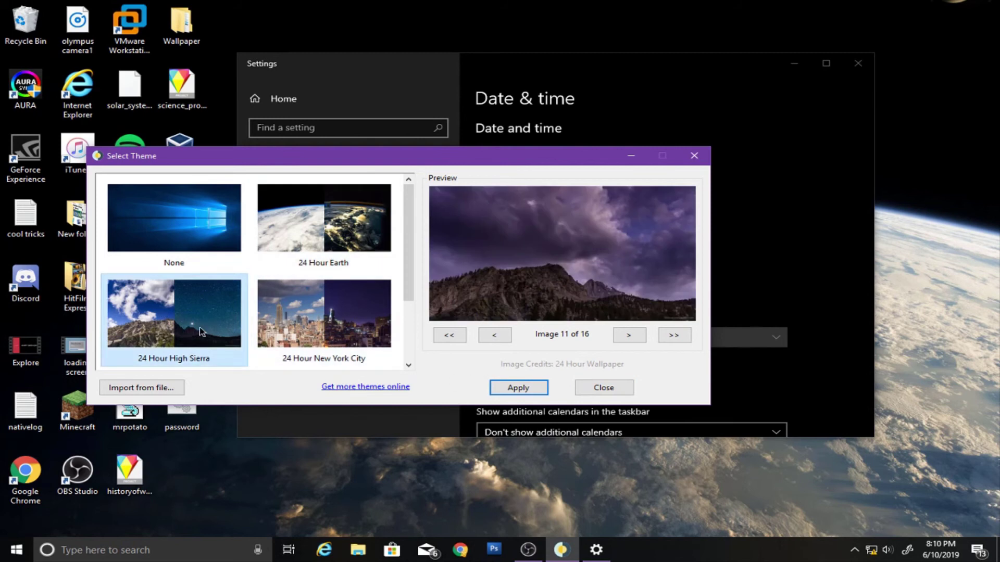
pyautogui.click(283, 312)
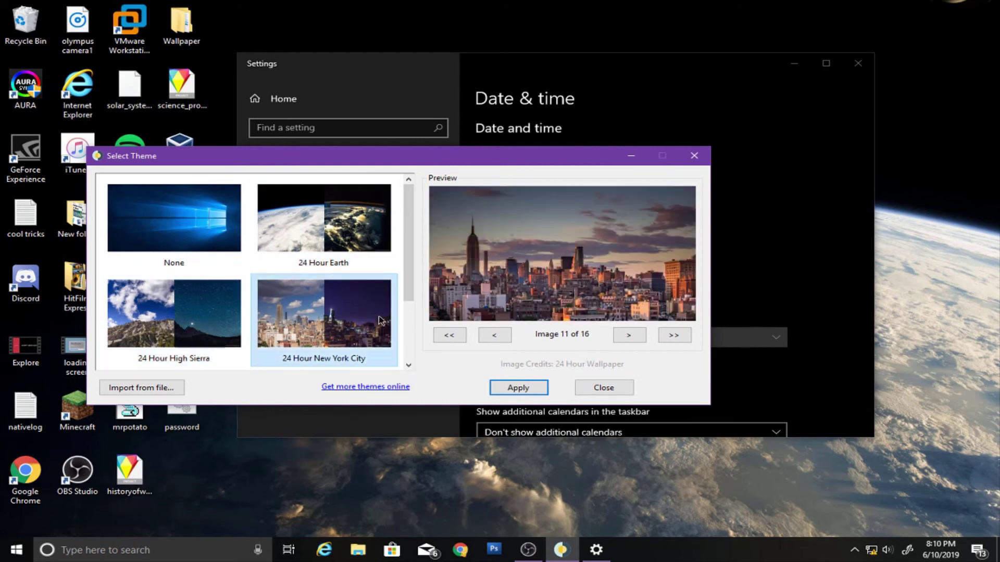
pyautogui.scroll(-1, 307, 290)
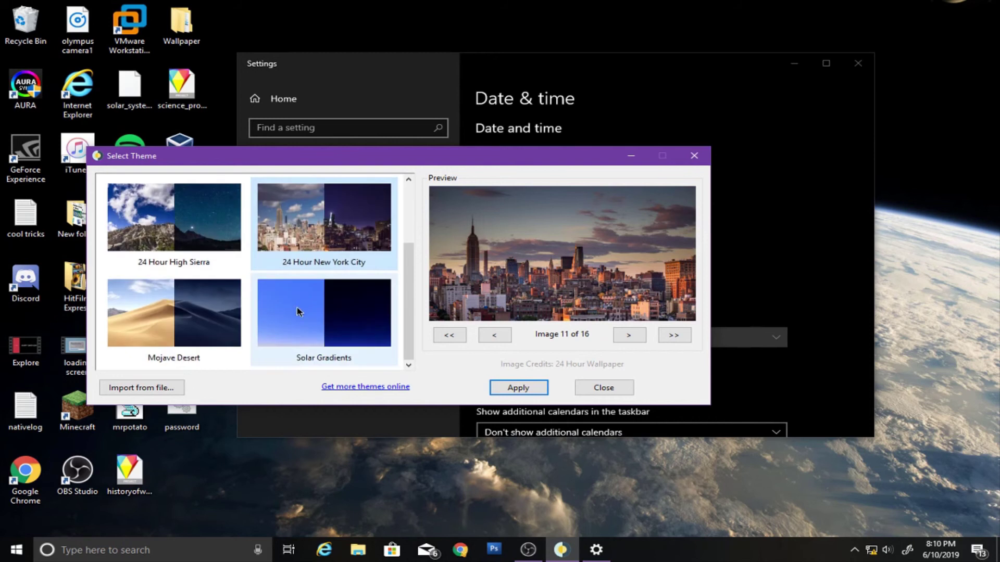
pyautogui.click(213, 324)
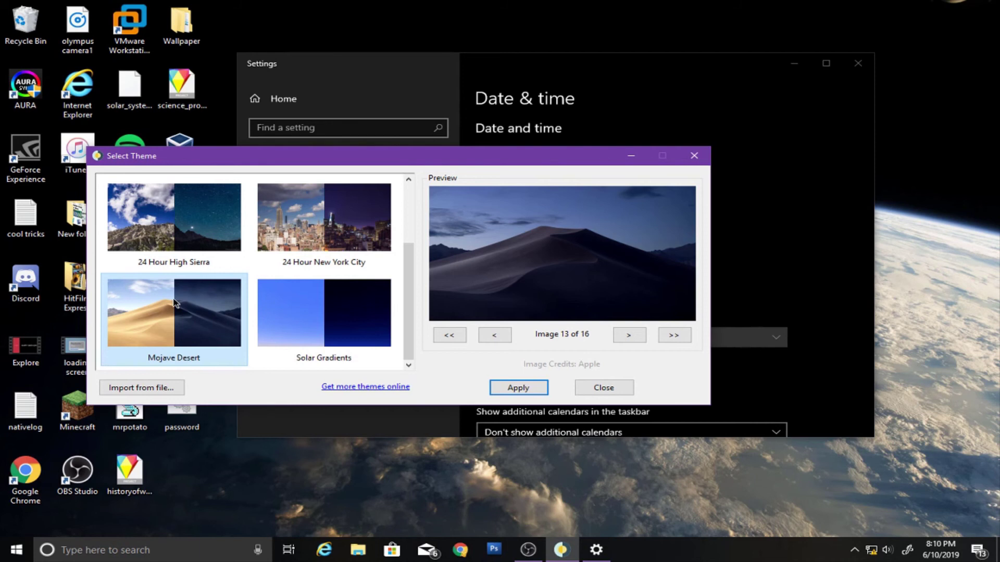
pyautogui.click(588, 388)
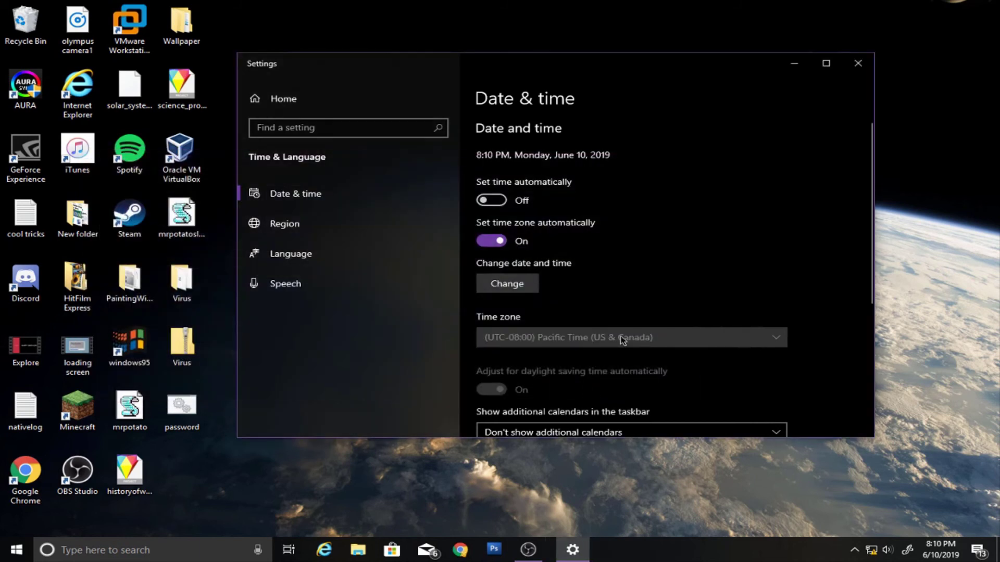
# - Close Settings and reveal the hidden tray icons, including WinDynamicDesktop, over the Earth wallpaper
pyautogui.click(867, 69)
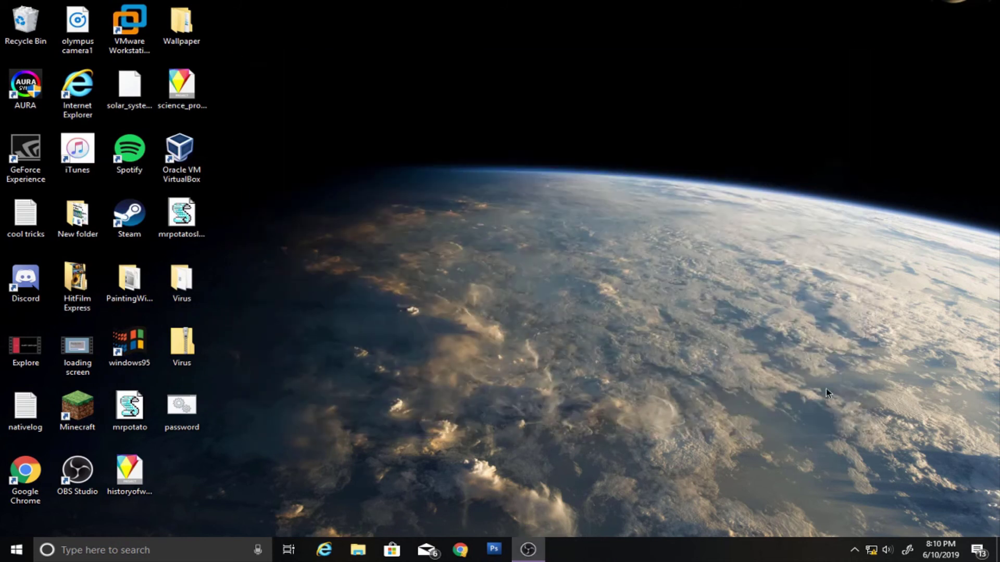
pyautogui.click(854, 552)
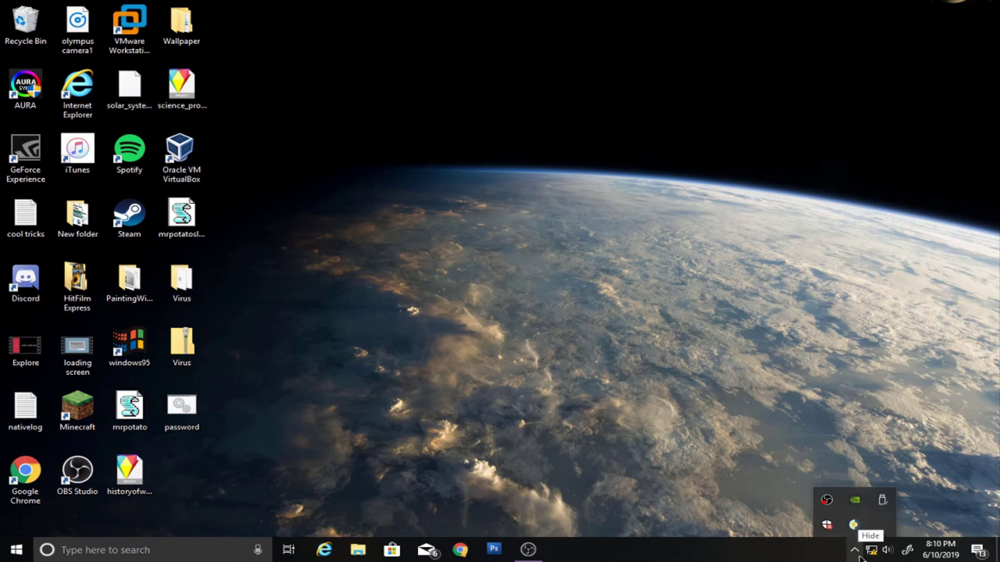
pyautogui.click(680, 441)
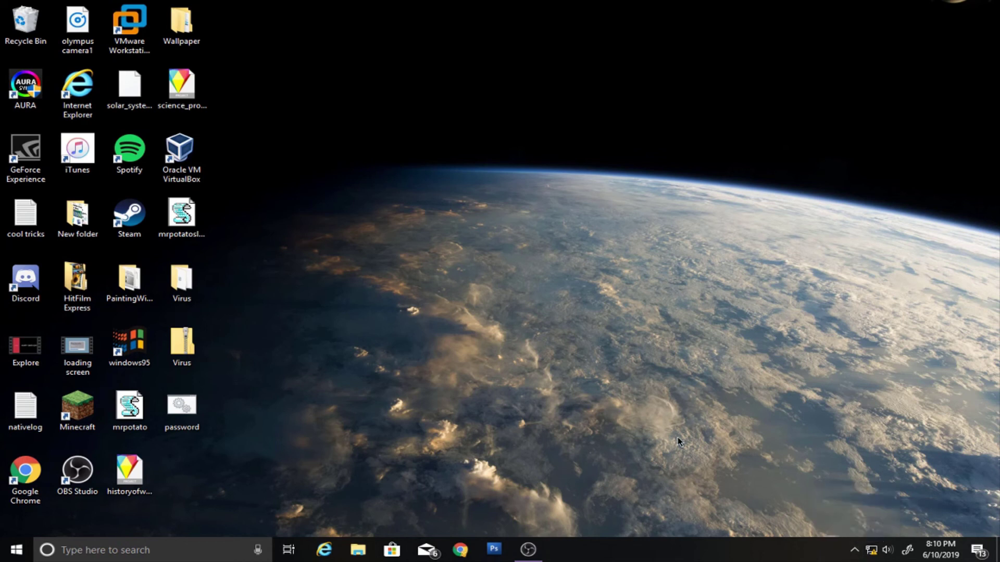
pyautogui.click(854, 552)
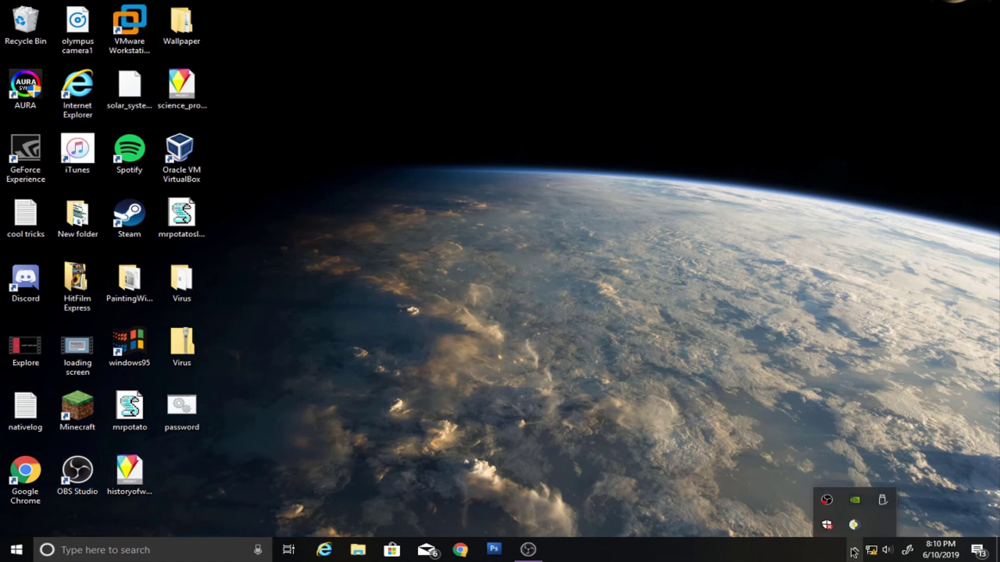